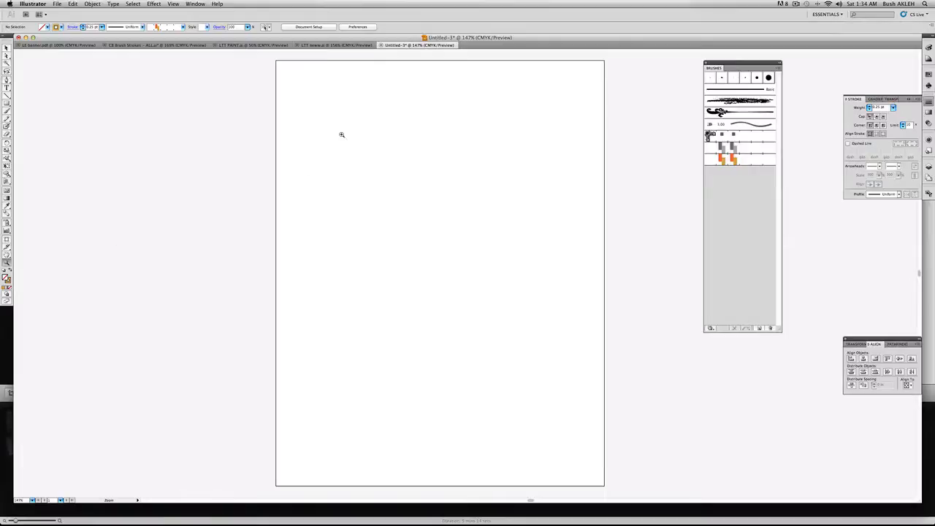
Draw the left half of a mushroom-shaped outline with the Pen tool, about 0.7 in wide and 2.2 in tall, ending in a flat base
drag(345, 109, 593, 339)
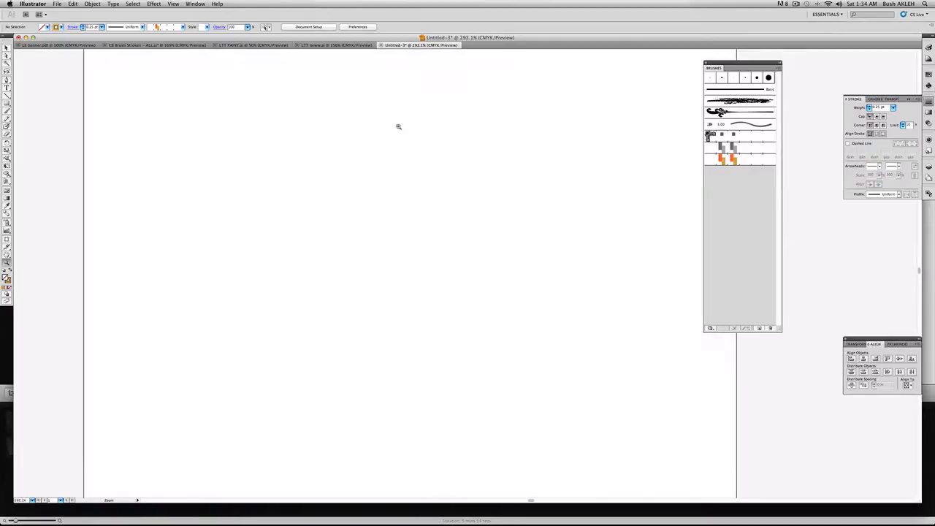
click(7, 80)
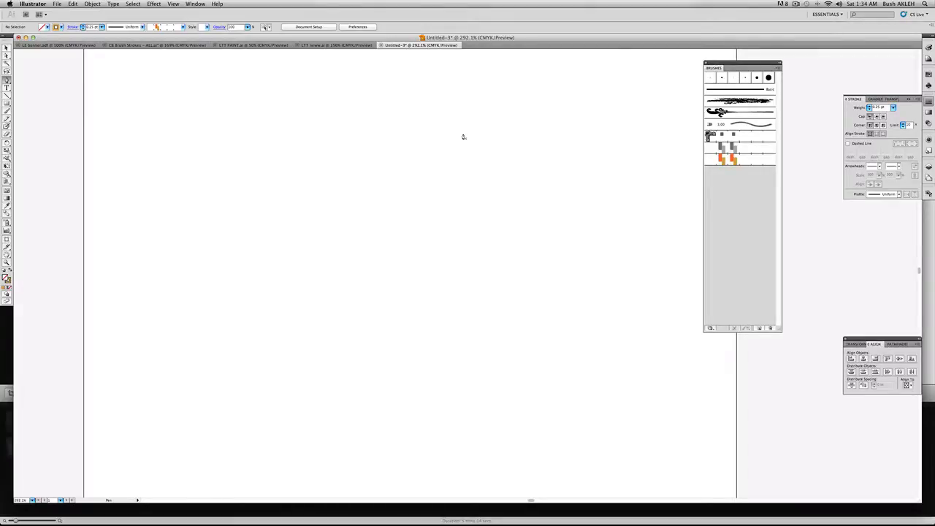
drag(6, 103, 340, 147)
click(7, 80)
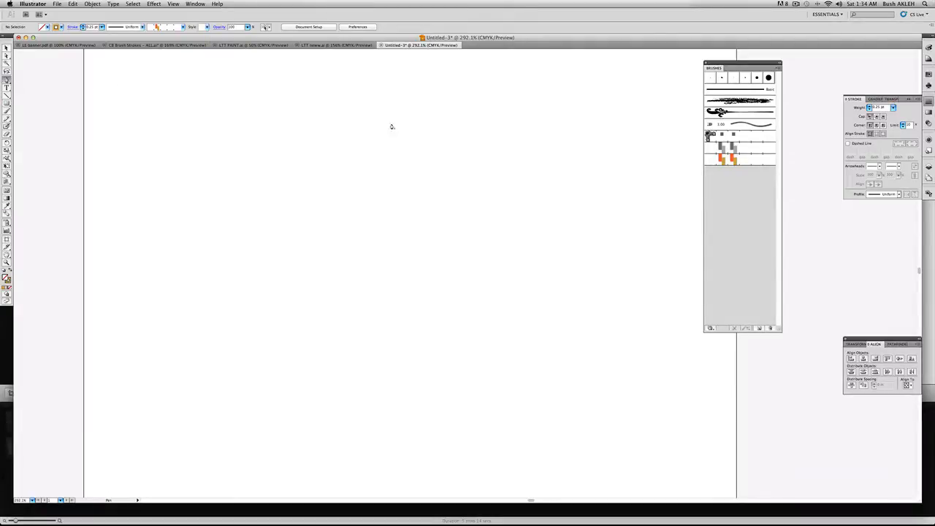
click(429, 101)
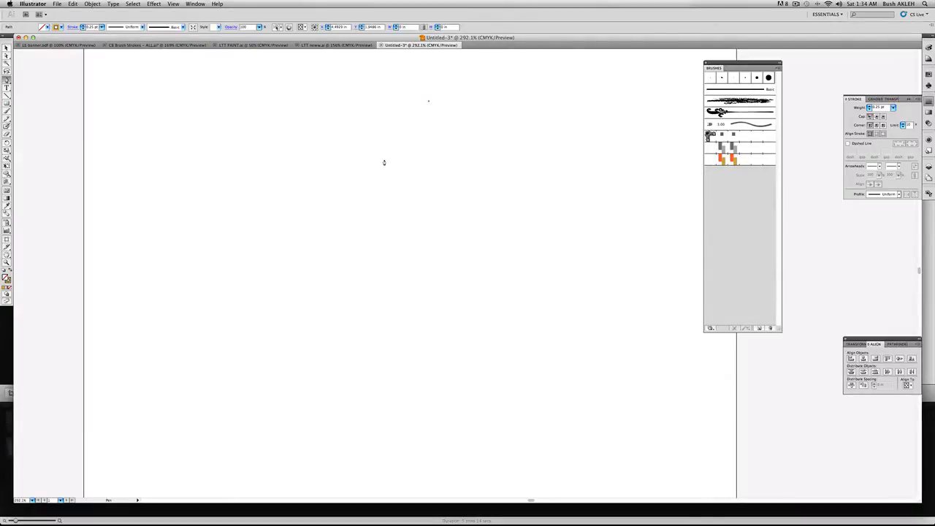
drag(384, 161, 384, 212)
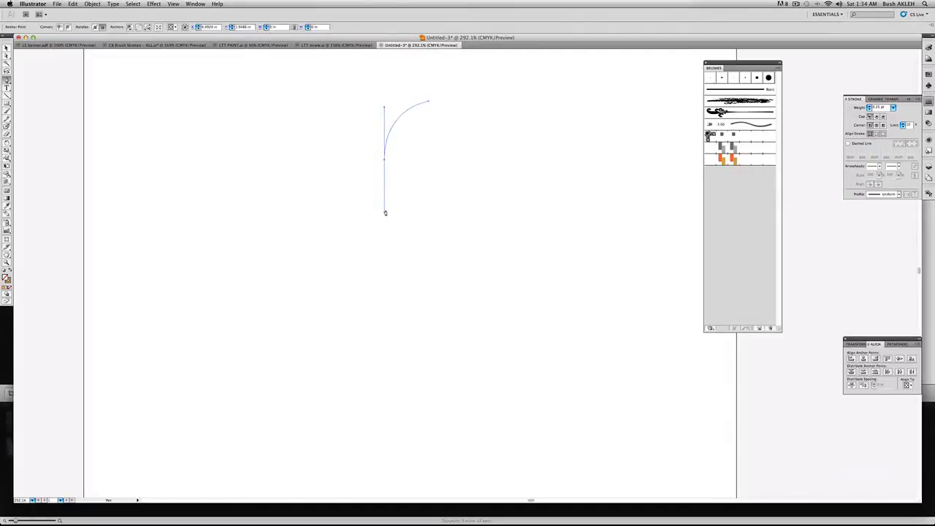
click(384, 162)
drag(408, 196, 408, 220)
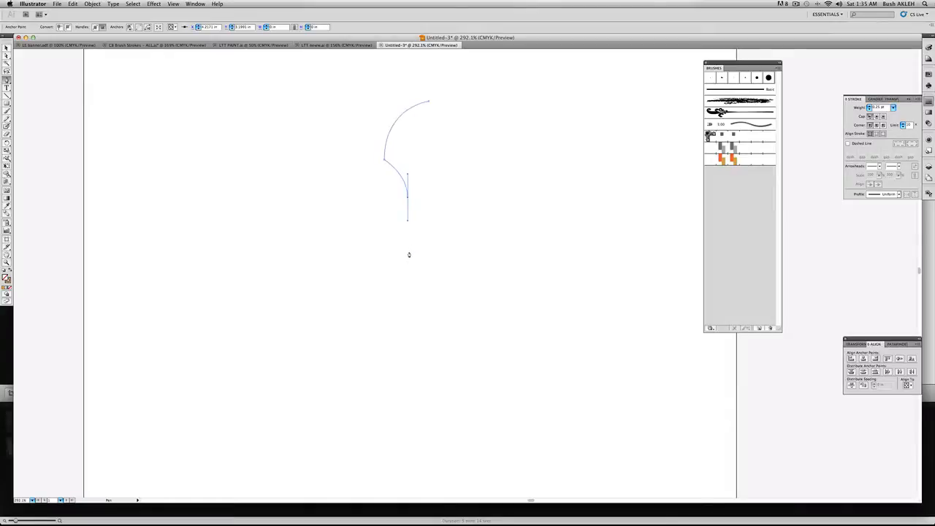
click(407, 268)
click(437, 268)
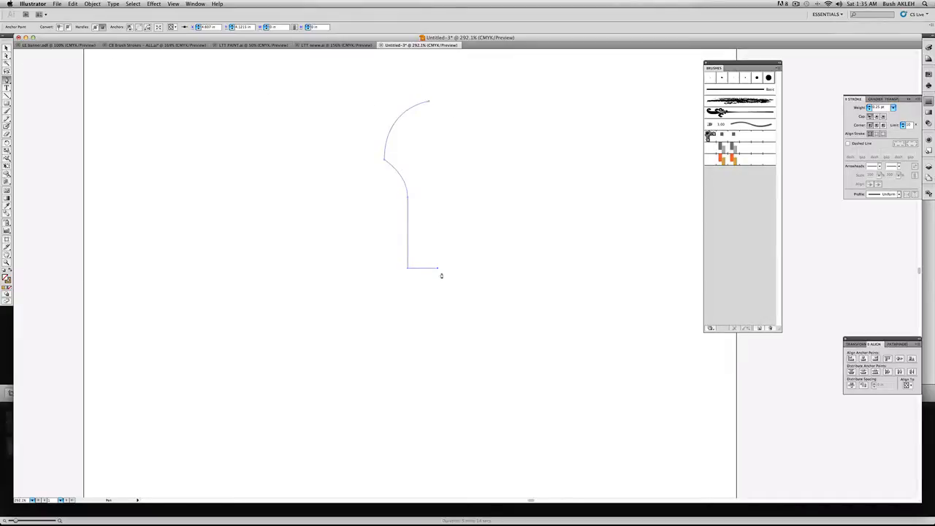
Show the rulers and place a vertical guide through the open end of the half outline's base
click(173, 4)
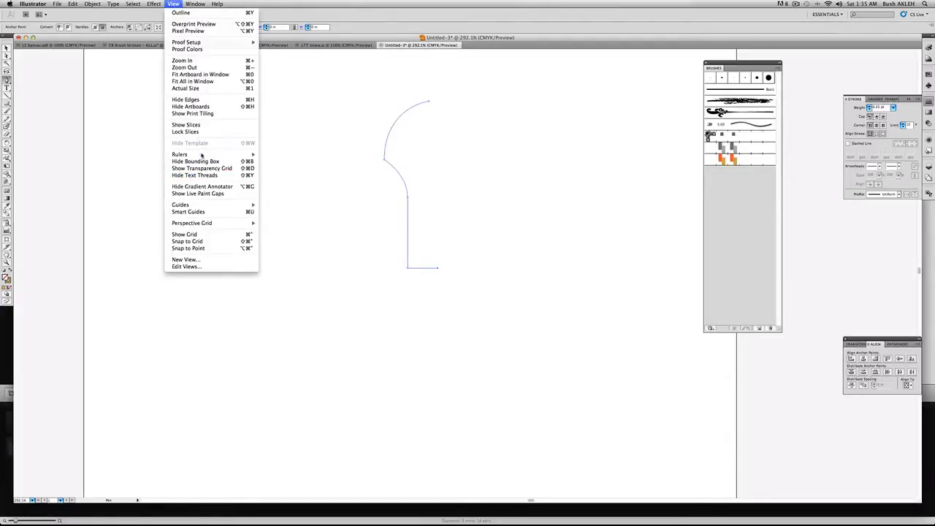
mouse_move(219, 154)
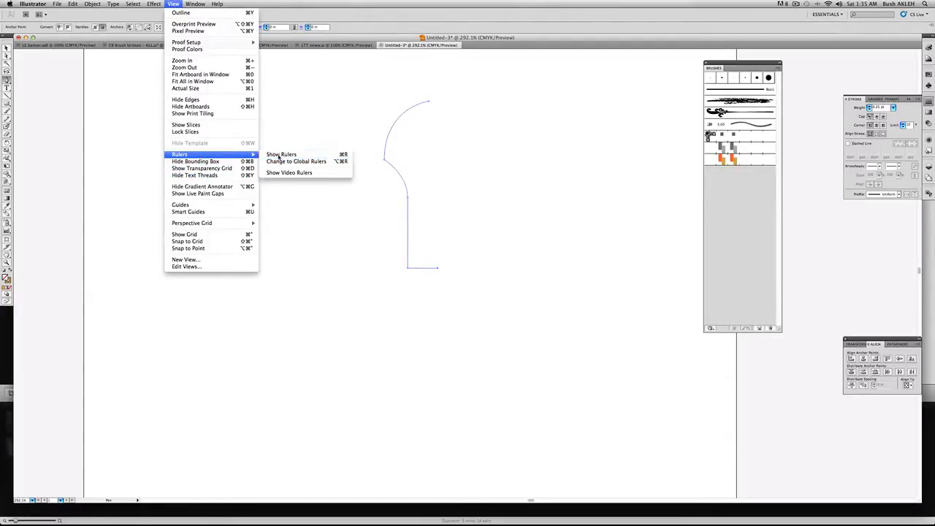
click(279, 155)
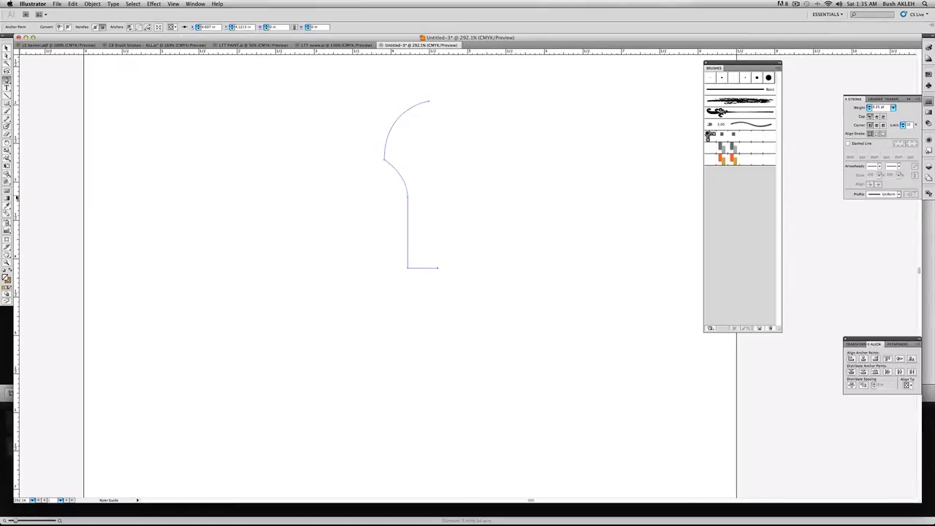
drag(16, 197, 437, 234)
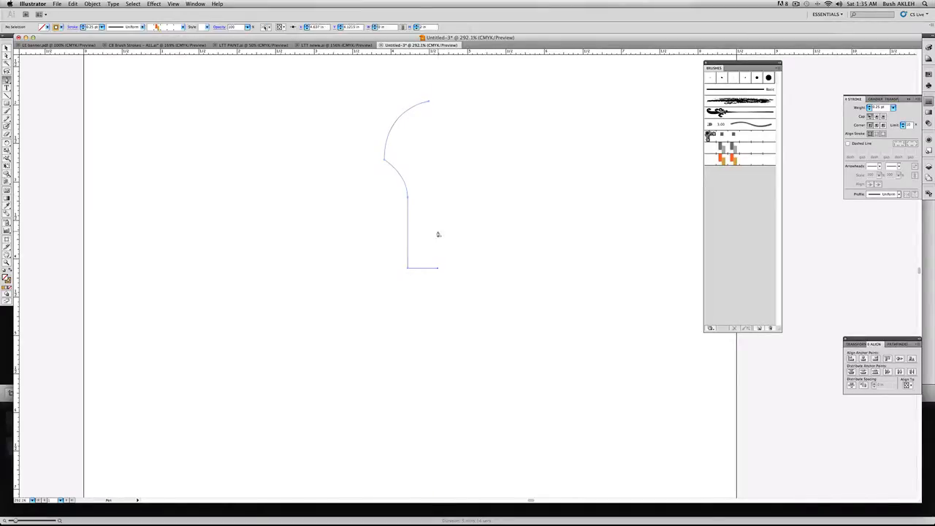
Move the top end anchor of the half outline onto the vertical guide
key(v)
key(a)
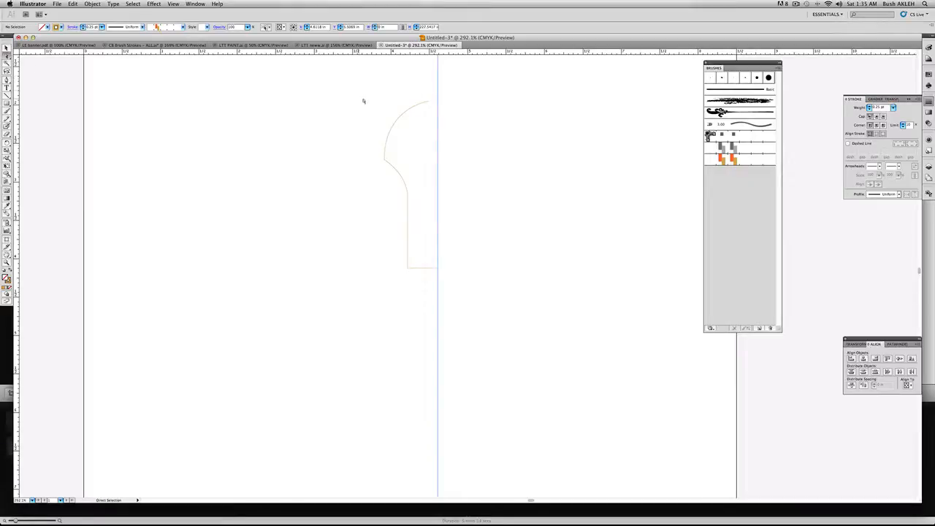
click(430, 103)
drag(430, 103, 383, 96)
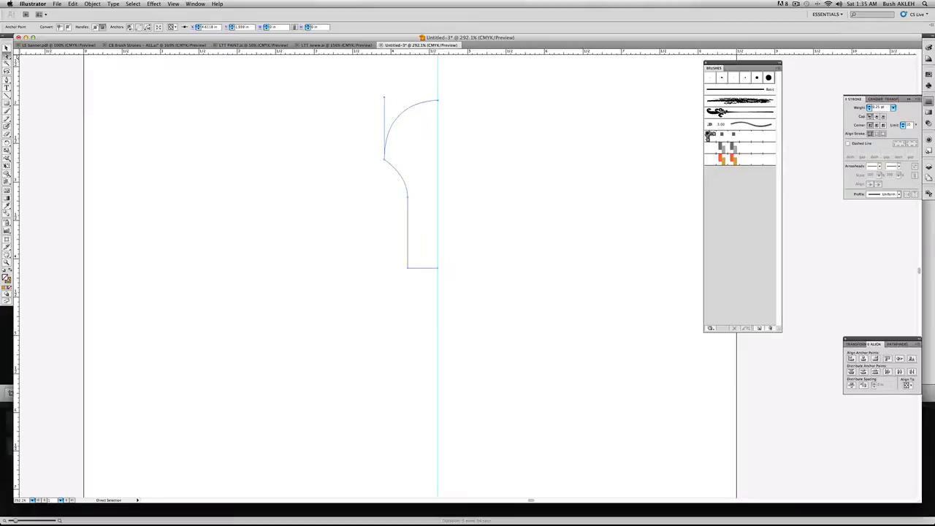
Delete the vertical guide and give the half outline the default white fill and black stroke
click(7, 49)
click(216, 107)
drag(432, 80, 461, 85)
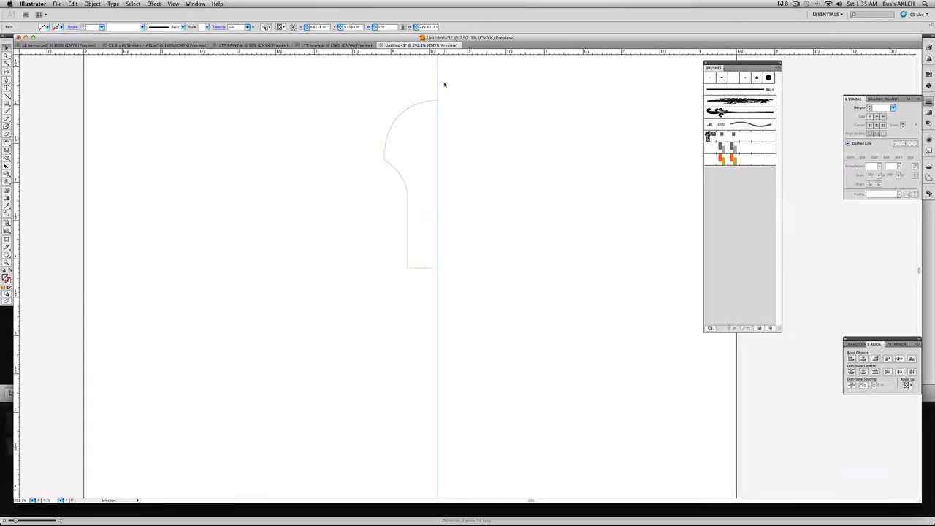
key(Delete)
drag(344, 91, 486, 295)
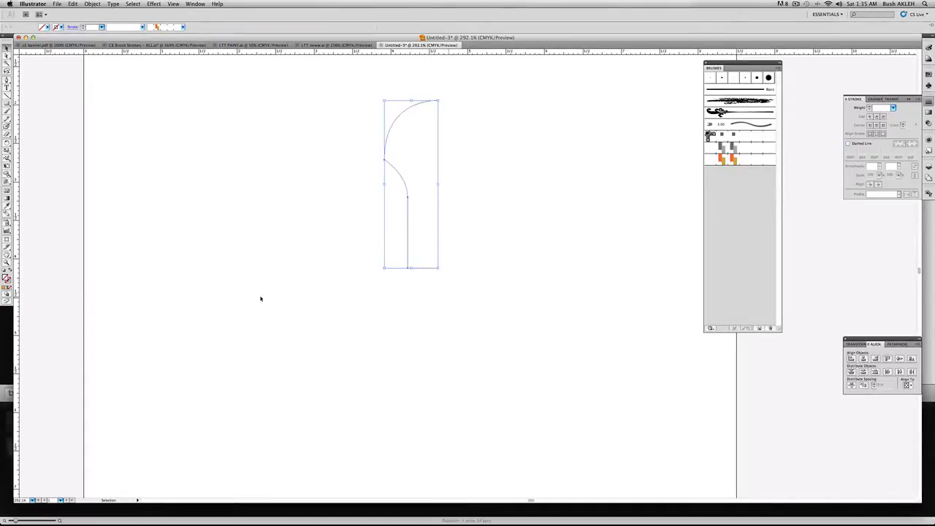
key(d)
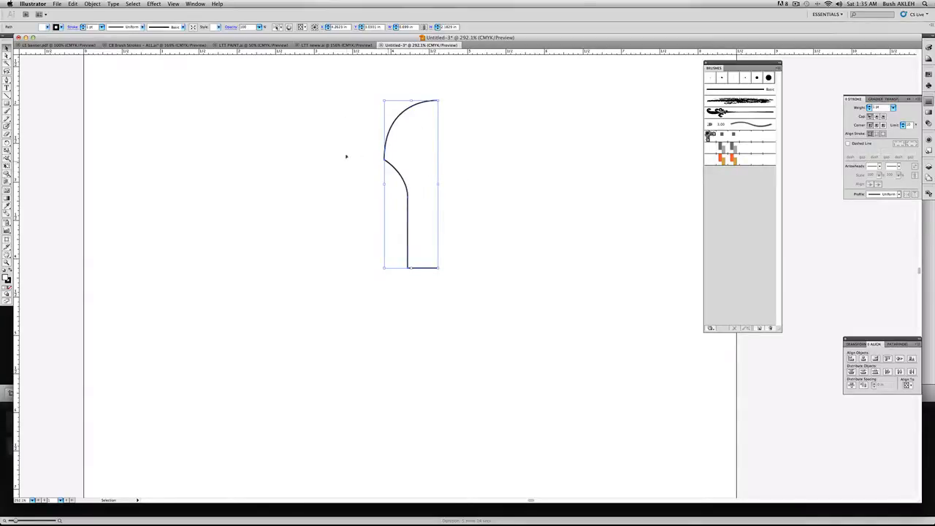
Reflect a copy of the half outline across the vertical axis and move it against the original to complete the symmetrical shape
scroll(418, 146, left, 1)
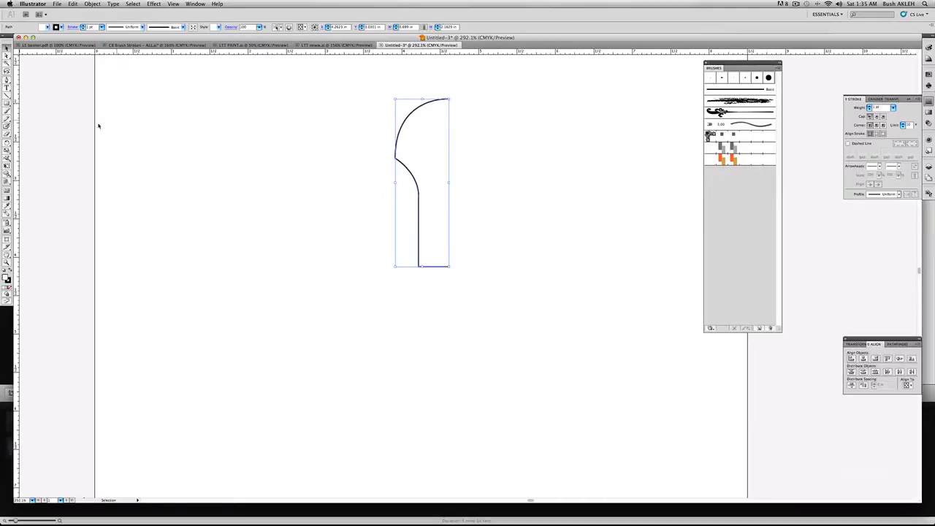
click(6, 142)
drag(6, 144, 32, 152)
double_click(7, 145)
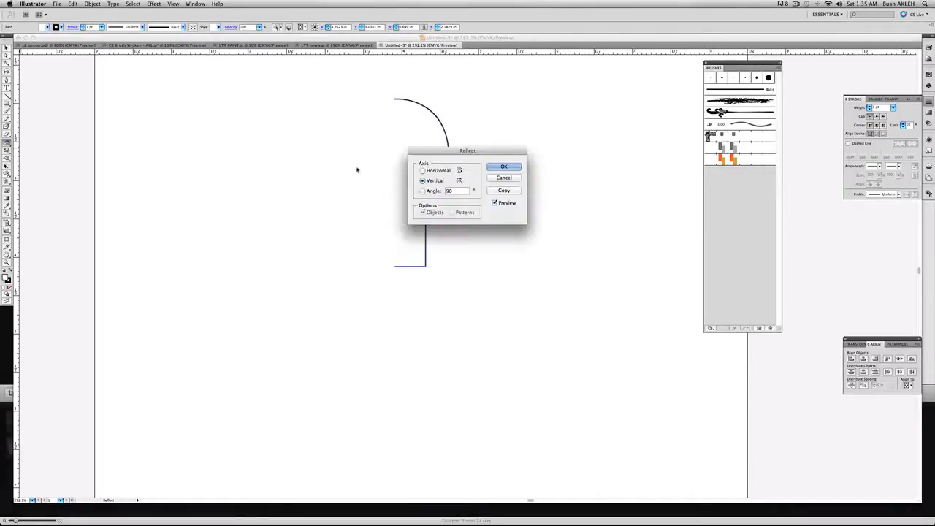
click(505, 190)
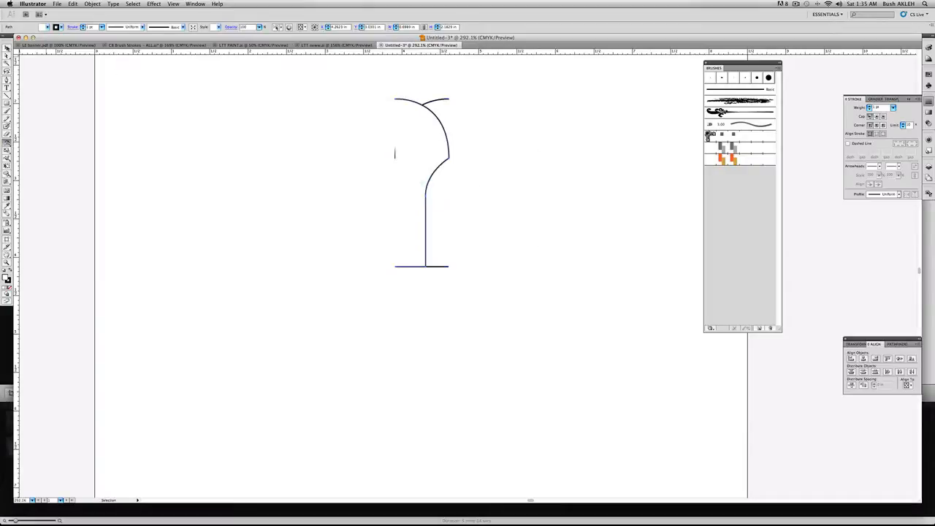
click(7, 48)
drag(417, 127, 471, 132)
click(546, 140)
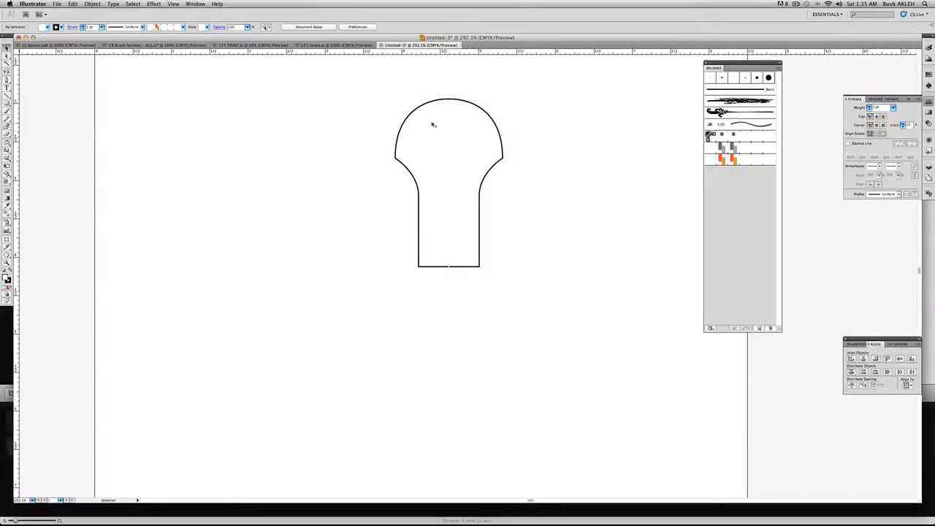
Average the anchor points where the two halves meet at the top and base, using the vertical axis
key(a)
drag(440, 88, 453, 282)
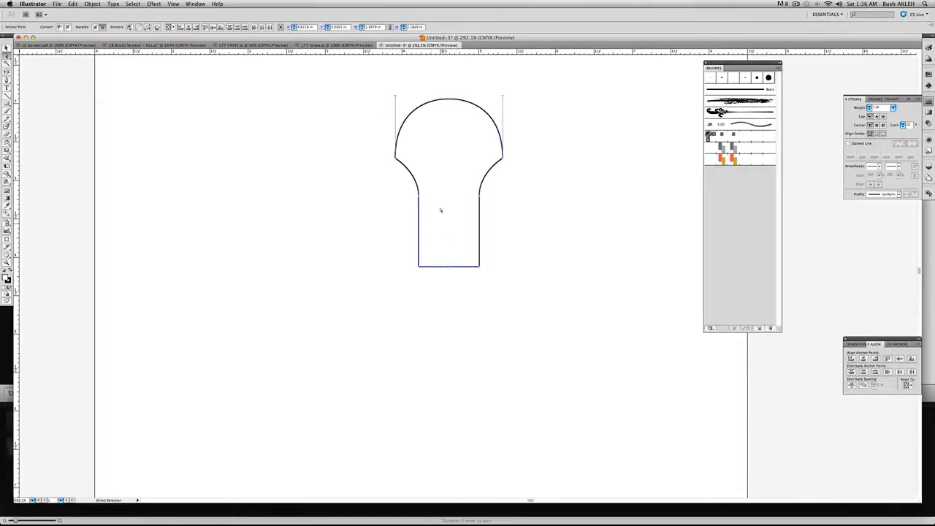
right_click(465, 146)
click(488, 188)
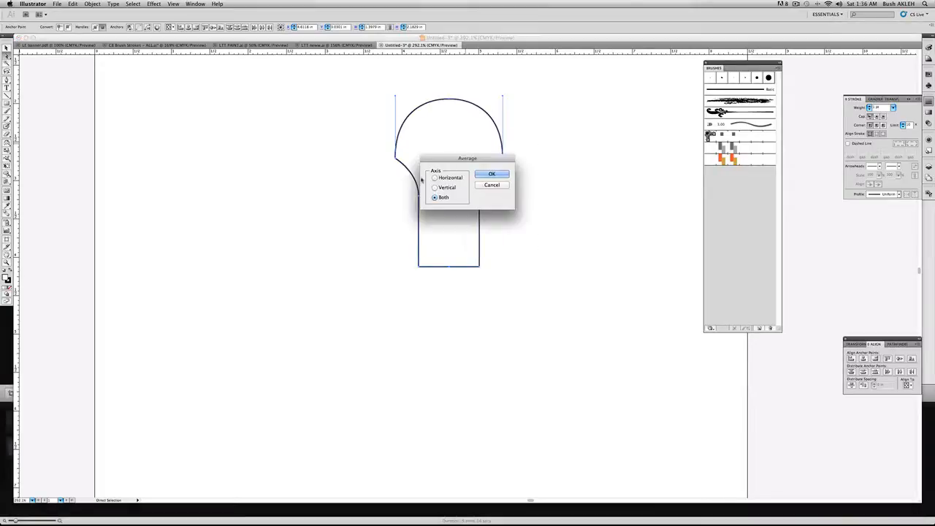
click(436, 188)
click(492, 176)
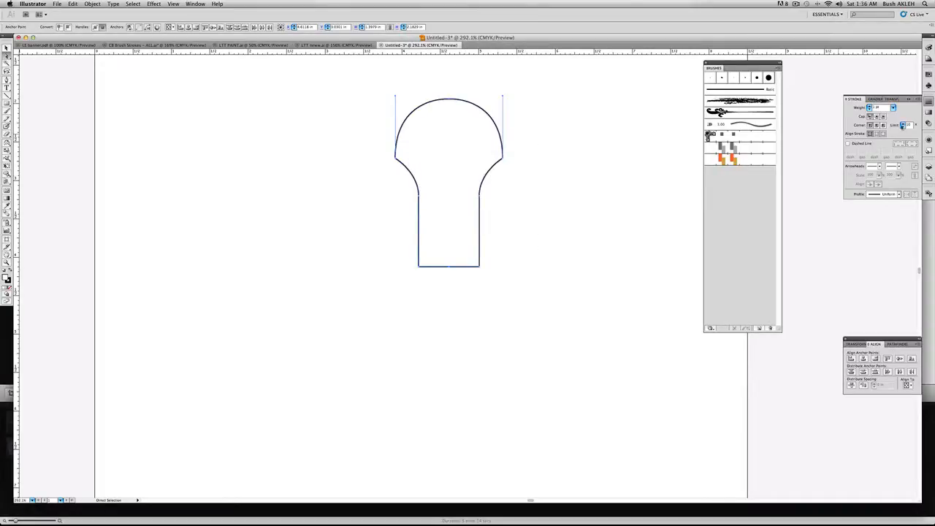
Unite the two halves into a single closed shape with the Pathfinder and deselect it
click(896, 343)
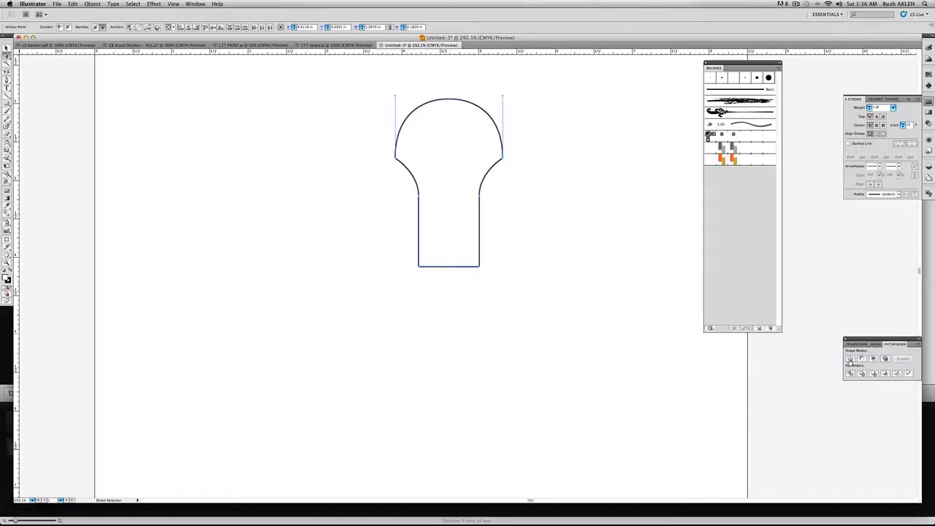
click(849, 358)
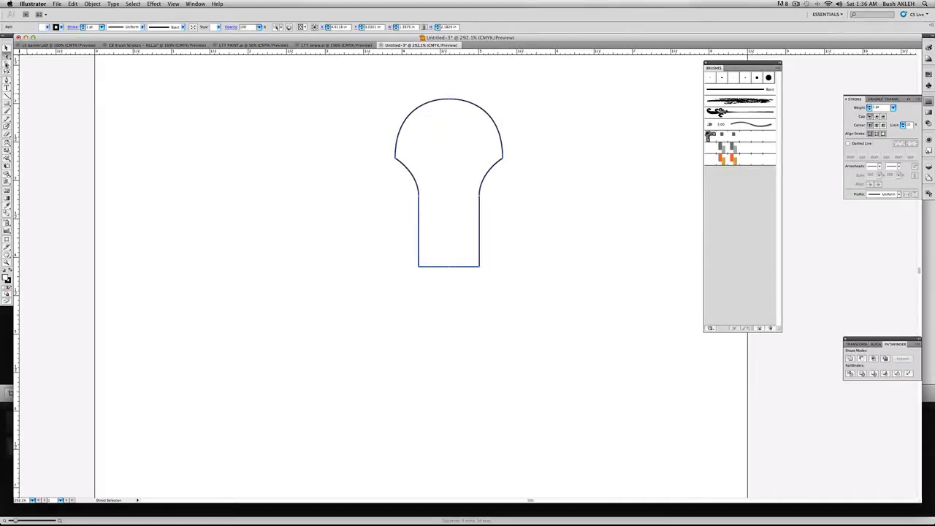
key(v)
click(152, 117)
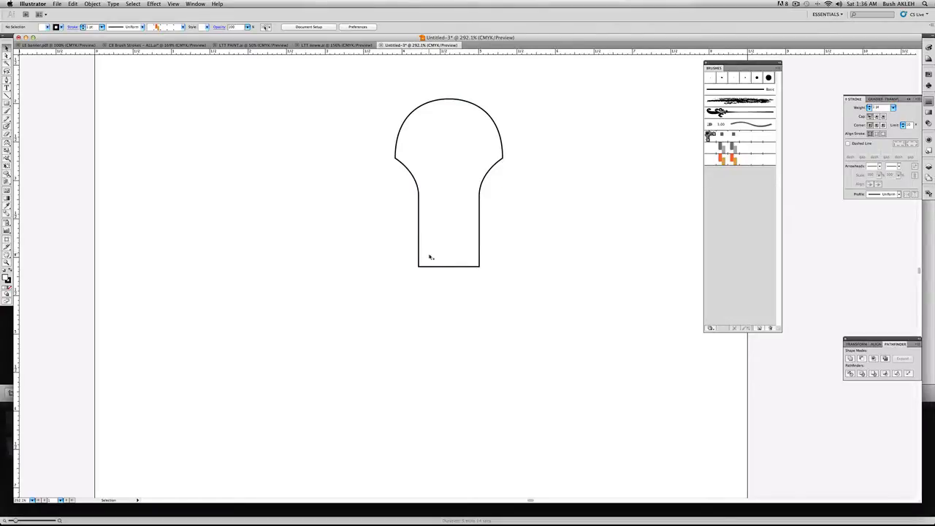
Draw a rounded rectangle slot about 0.3 in wide and 1.9 in tall inside the shape and center it horizontally
drag(6, 102, 27, 111)
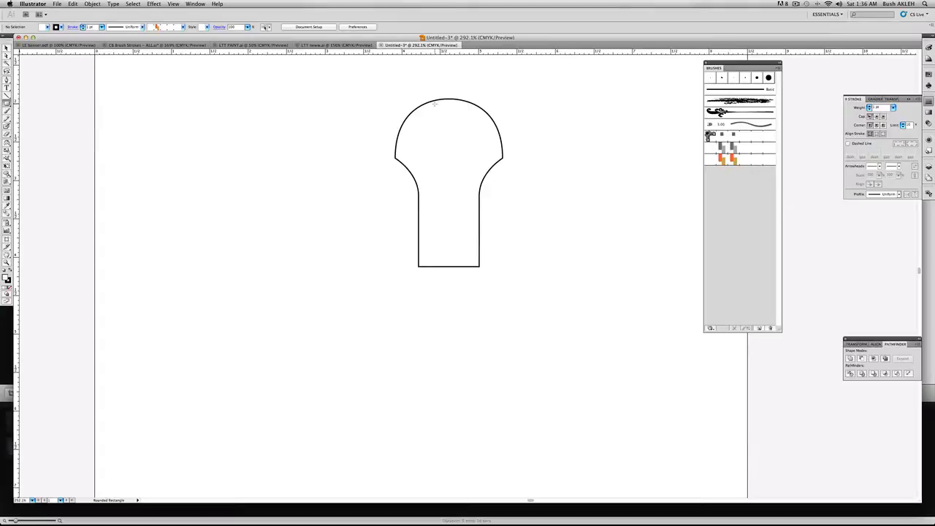
drag(435, 105, 457, 251)
click(7, 48)
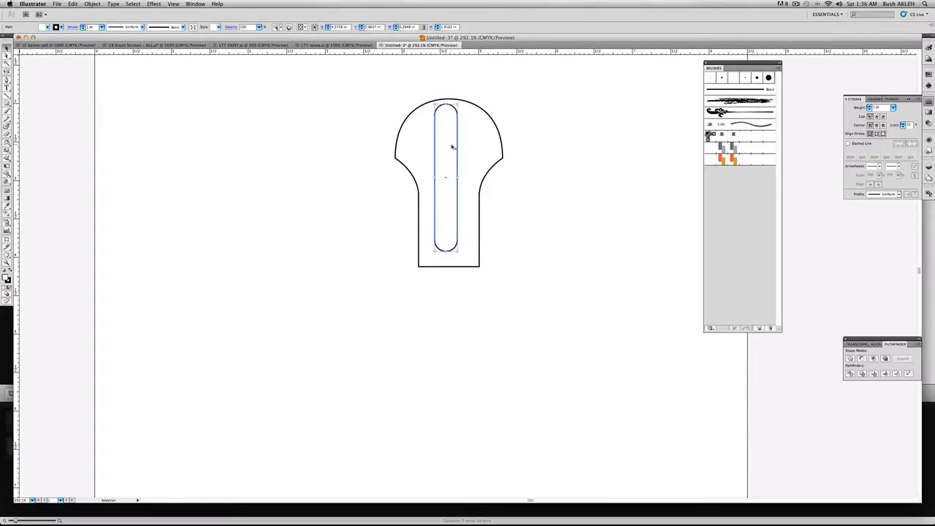
drag(436, 142, 439, 150)
drag(459, 74, 450, 145)
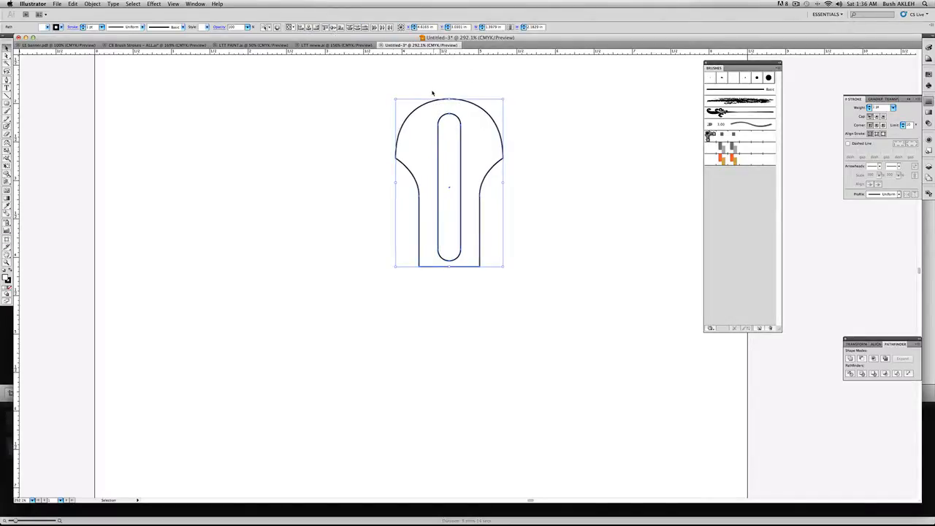
Load the Metals gradient swatch library and fill the outer shape with a silver-grey metal gradient
click(396, 87)
drag(363, 96, 407, 146)
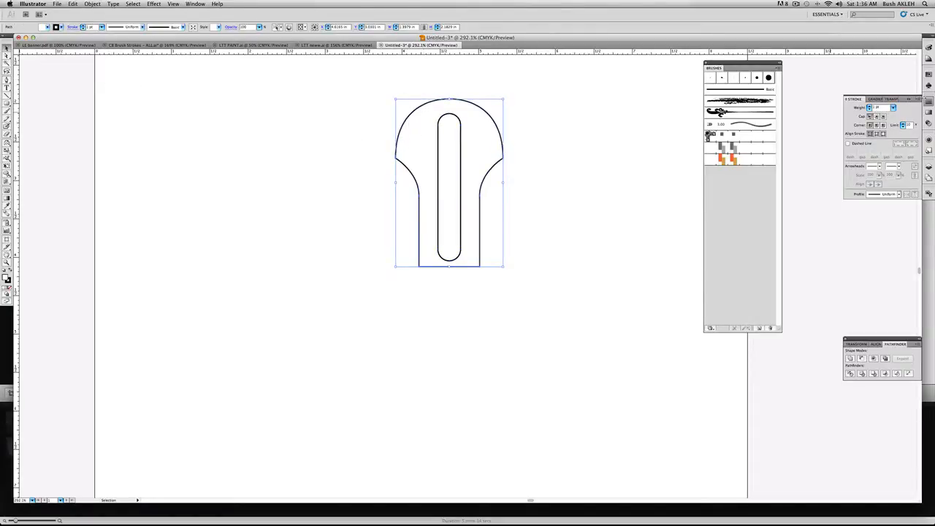
click(928, 76)
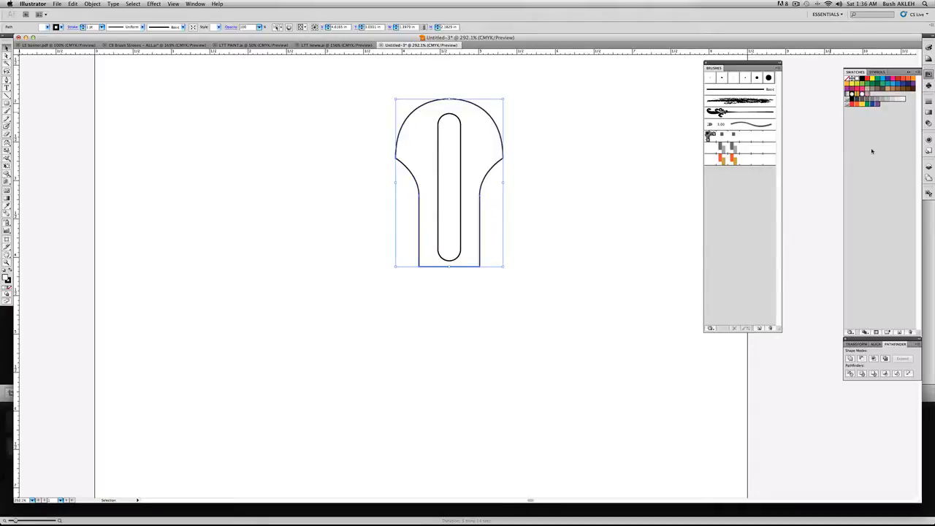
click(865, 332)
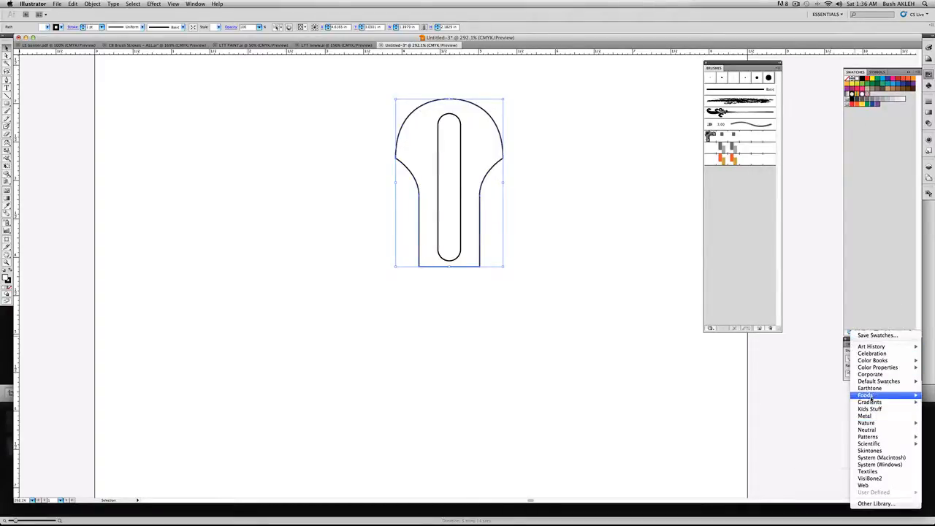
mouse_move(869, 402)
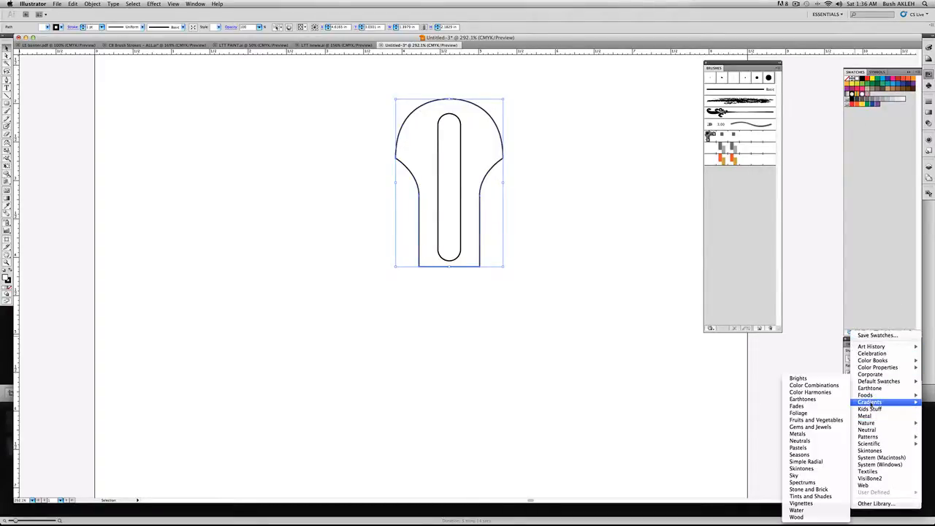
click(820, 433)
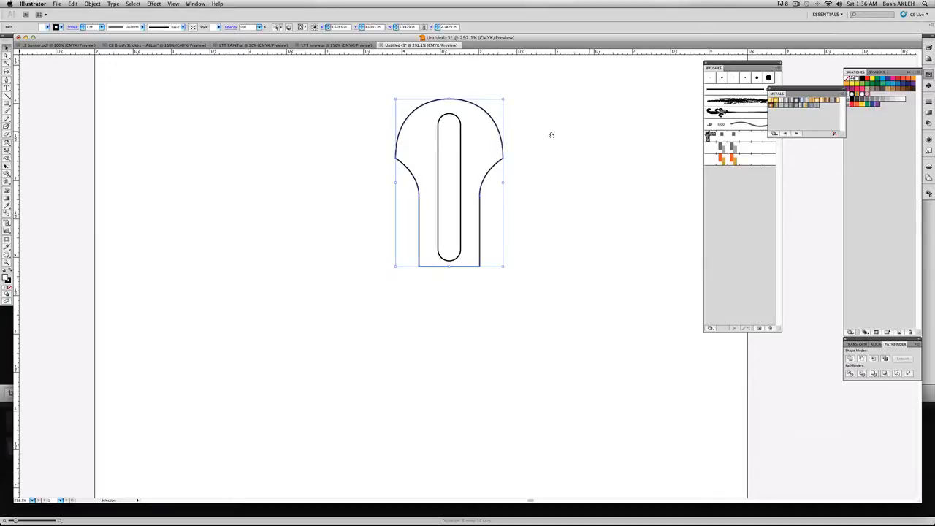
click(788, 102)
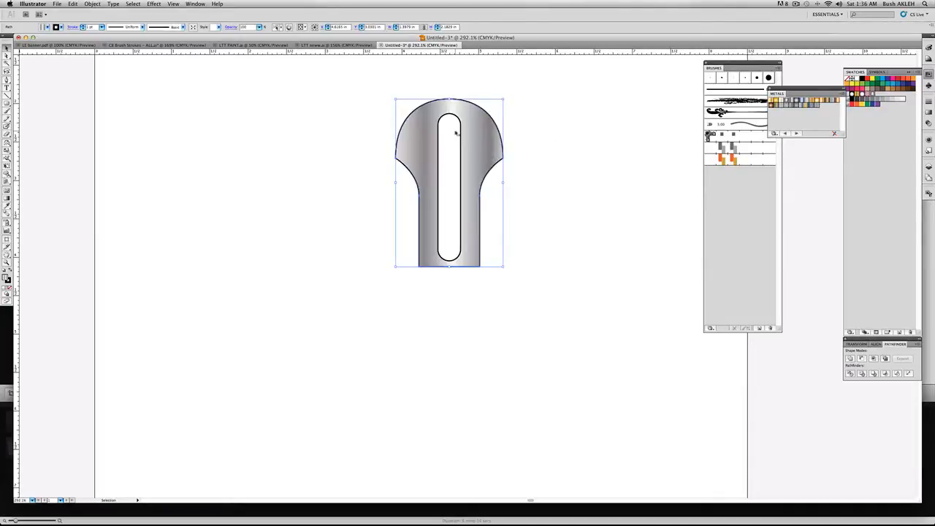
Rotate the outer shape's linear metal gradient to an angle of about 45° so the bands run diagonally
click(928, 114)
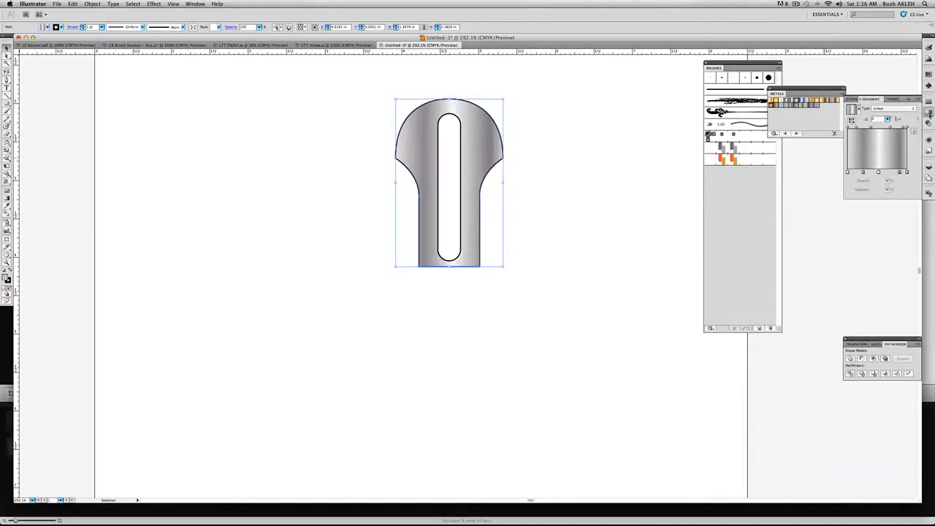
click(887, 119)
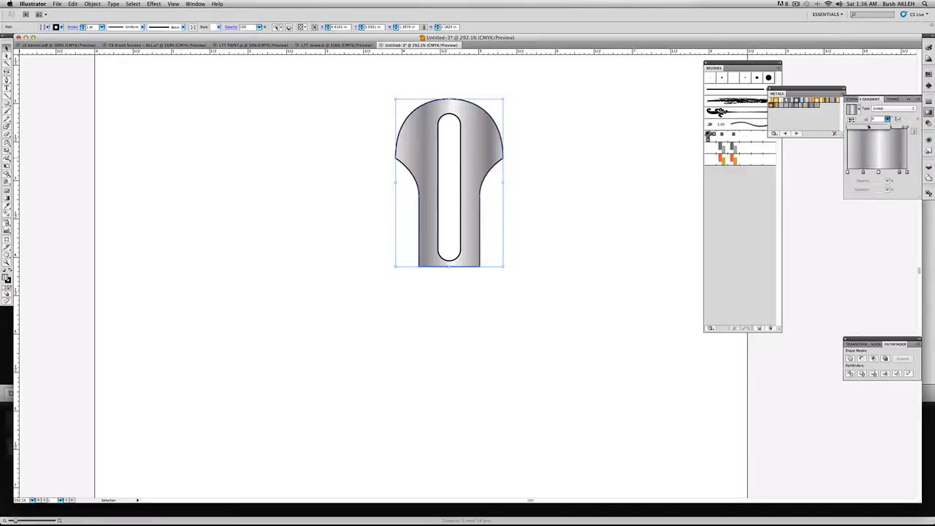
drag(868, 127, 873, 127)
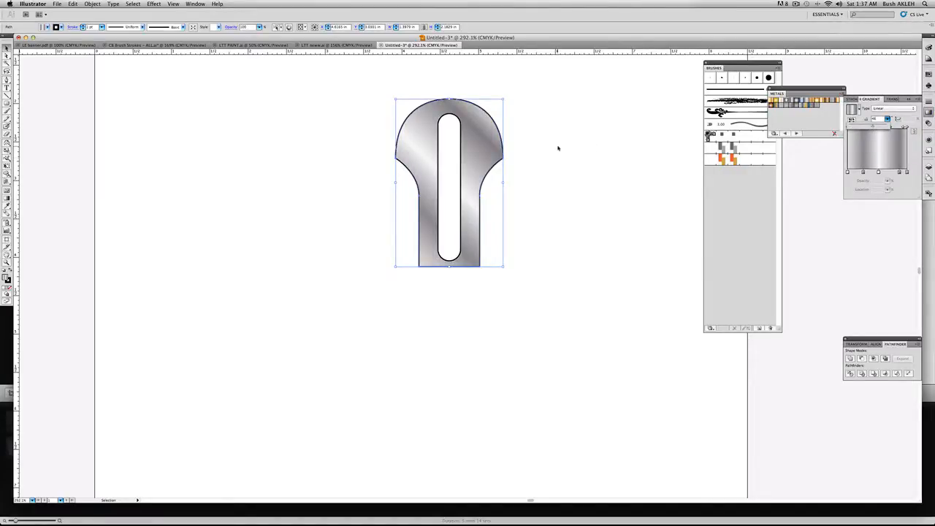
Fill the central rounded slot with the same linear metal gradient at an angle of about -41° and deselect it
click(440, 138)
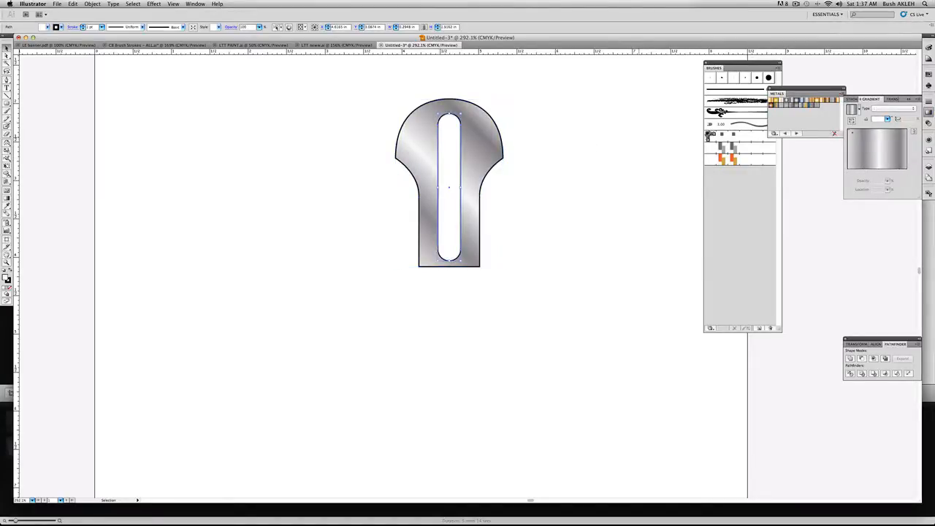
click(850, 110)
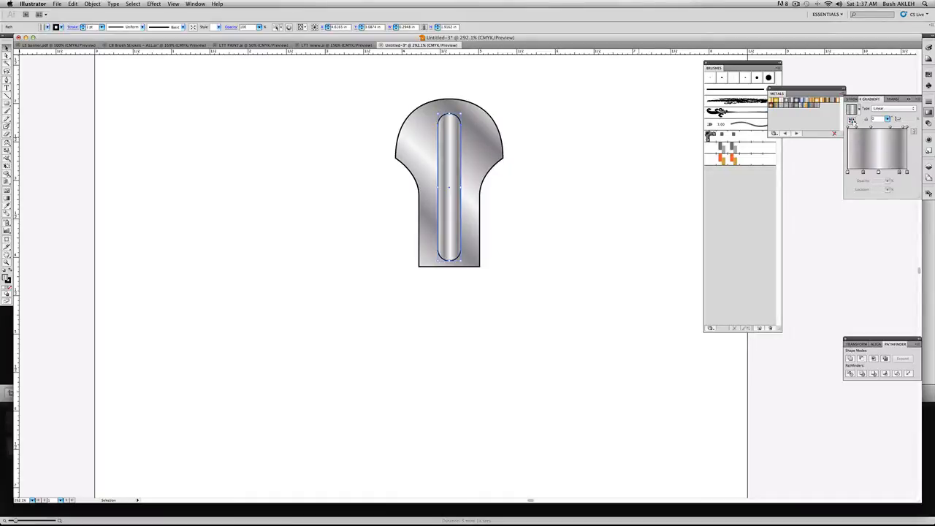
click(888, 119)
drag(868, 127, 863, 127)
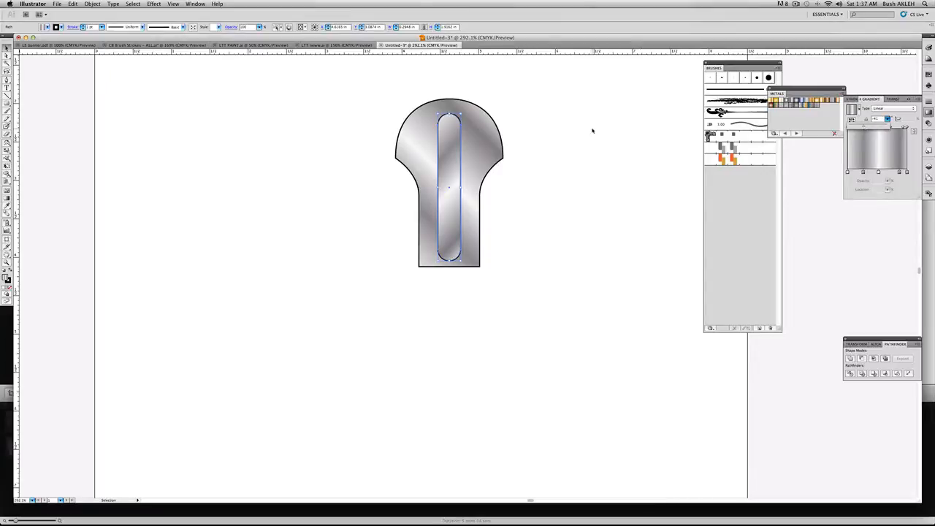
click(575, 130)
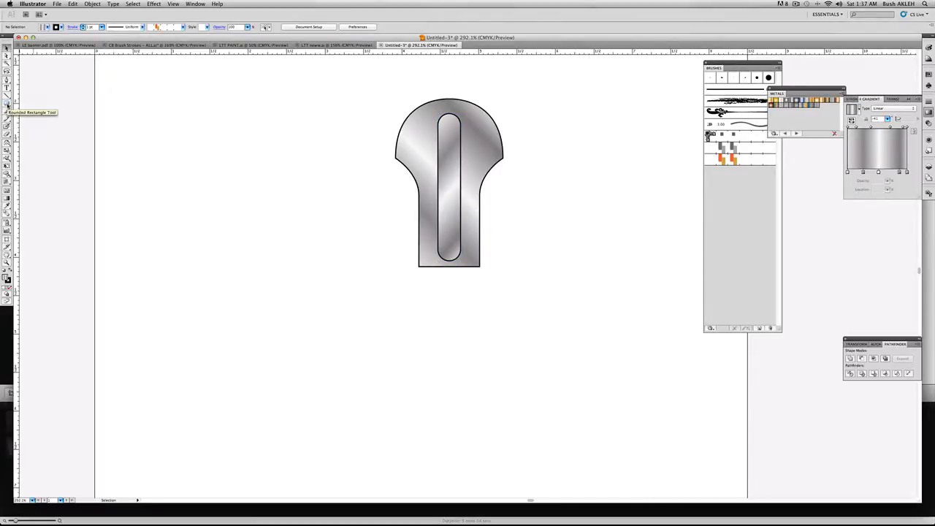
Draw a rectangle about 0.5 in wide and 3.07 in tall to the left of the mushroom-shaped part
drag(7, 107, 24, 106)
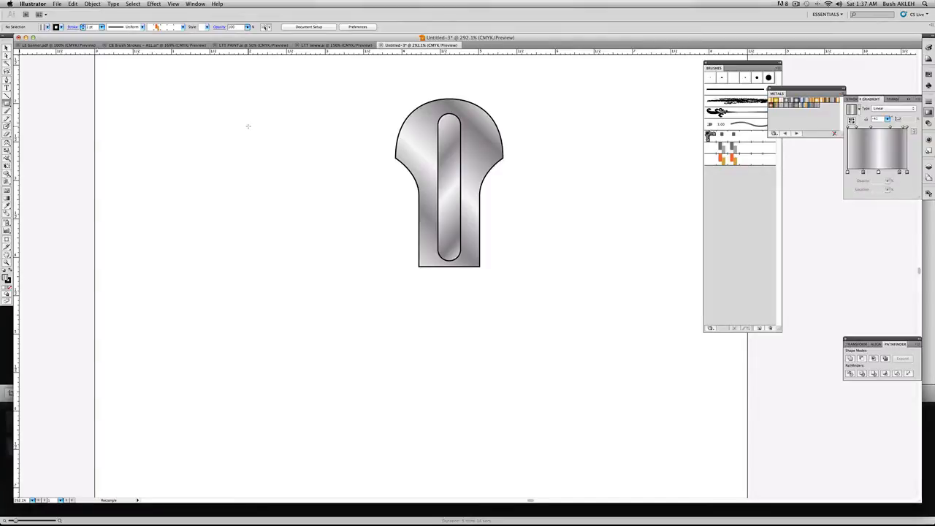
drag(247, 126, 286, 361)
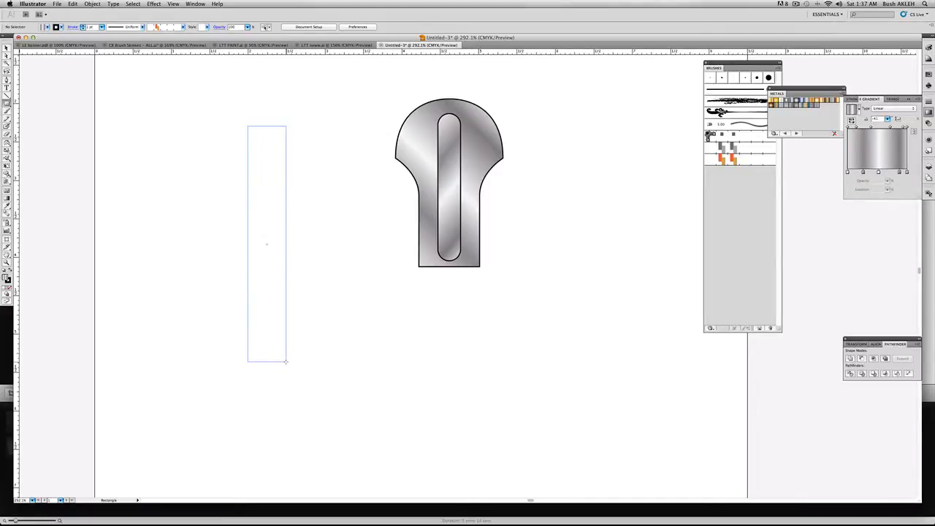
drag(285, 361, 286, 362)
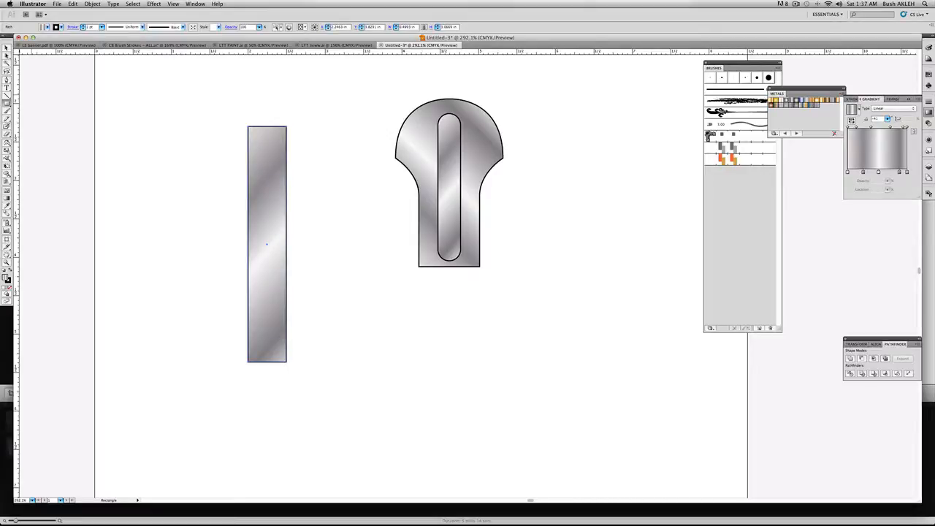
Move the rectangle's bottom-right corner point straight outward by about 0.25 in to slant the right side
click(6, 56)
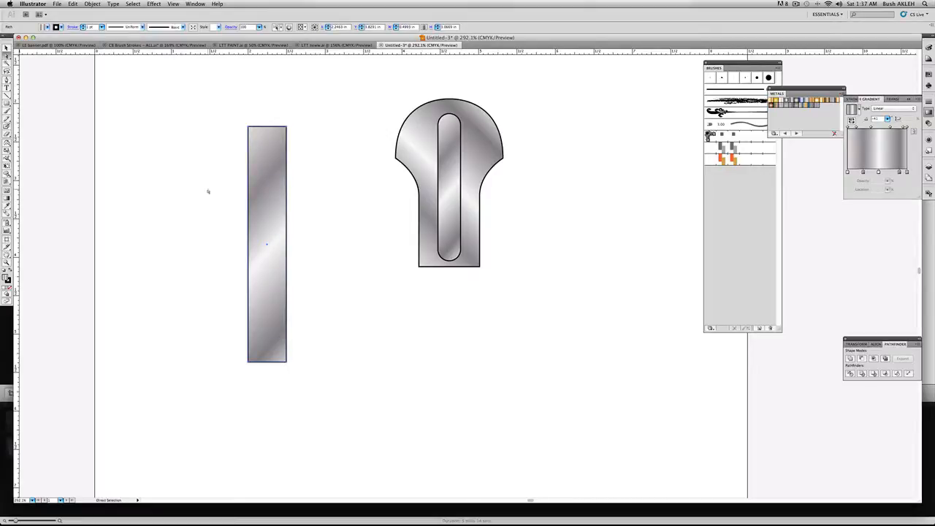
click(286, 362)
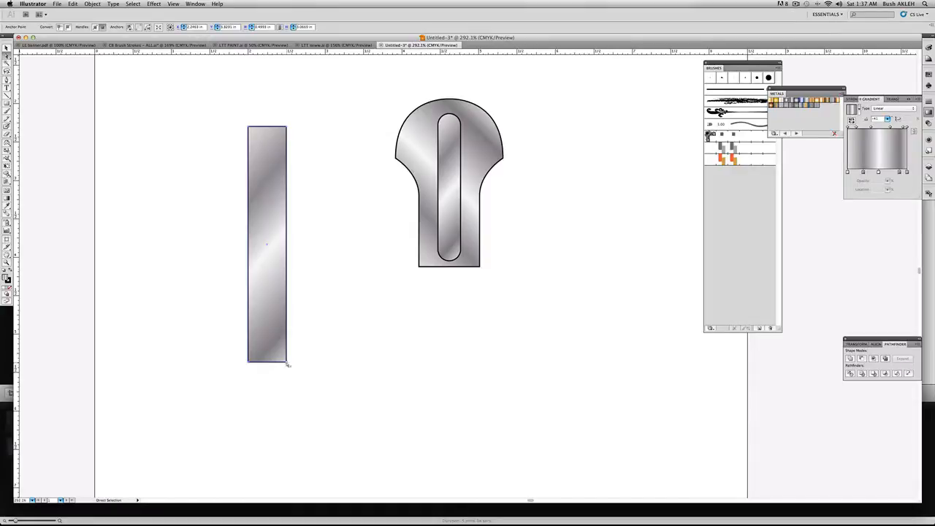
drag(286, 361, 305, 363)
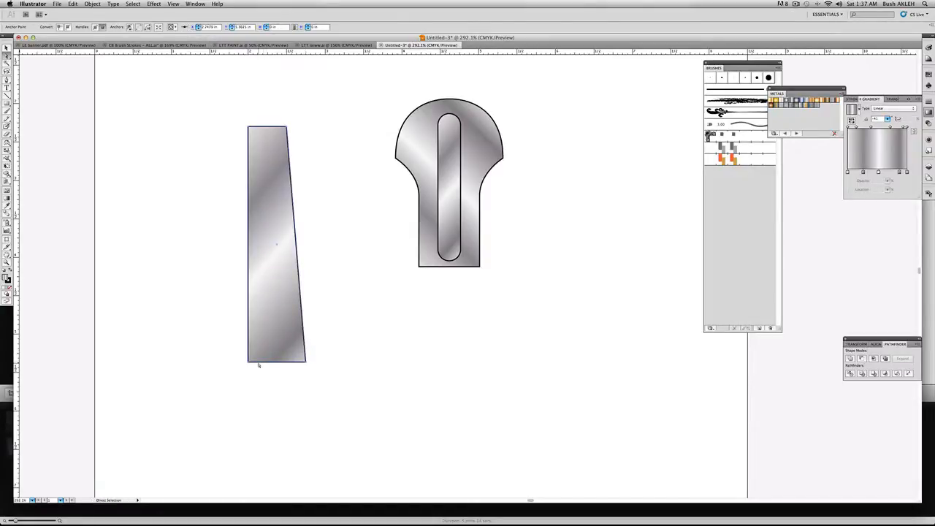
drag(248, 362, 228, 362)
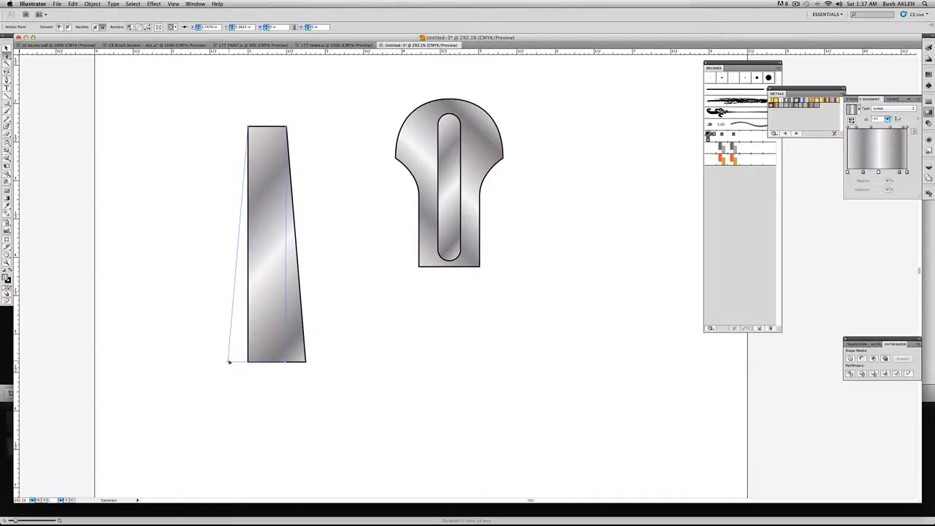
drag(229, 362, 229, 363)
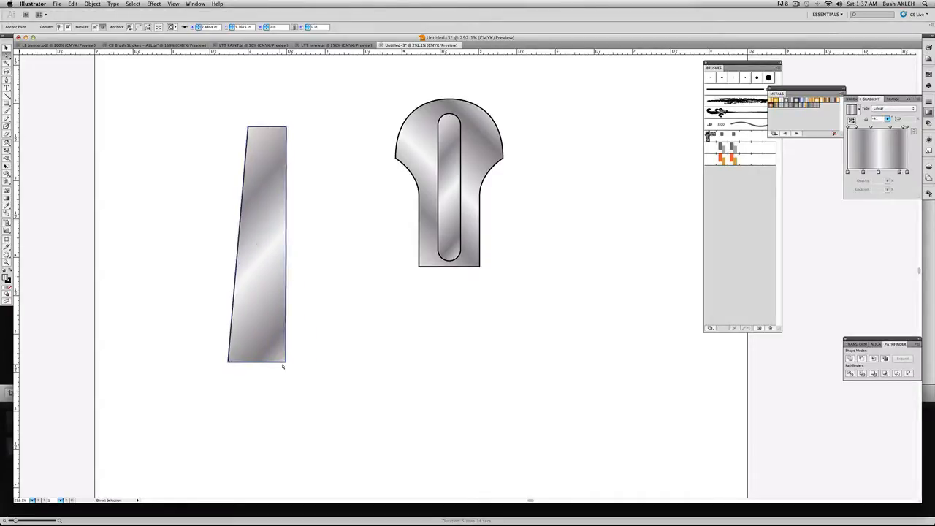
key(super+z)
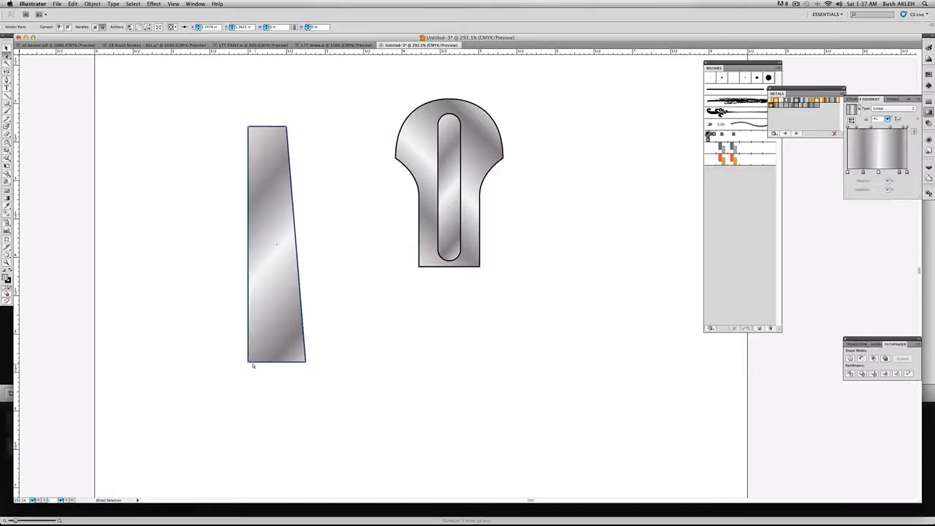
Move only the bottom-left corner point outward by about 0.25 in to make a symmetrical taper
click(248, 373)
drag(237, 357, 251, 366)
click(252, 362)
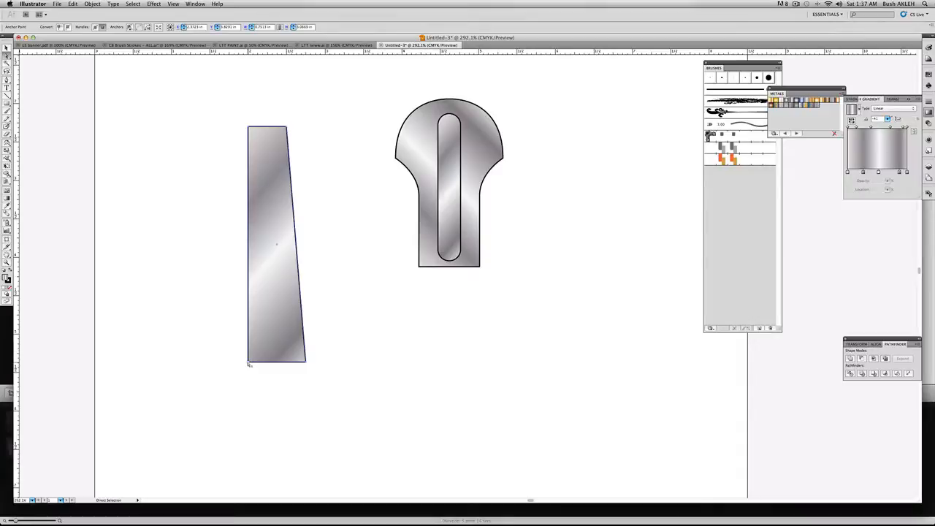
drag(249, 363, 229, 362)
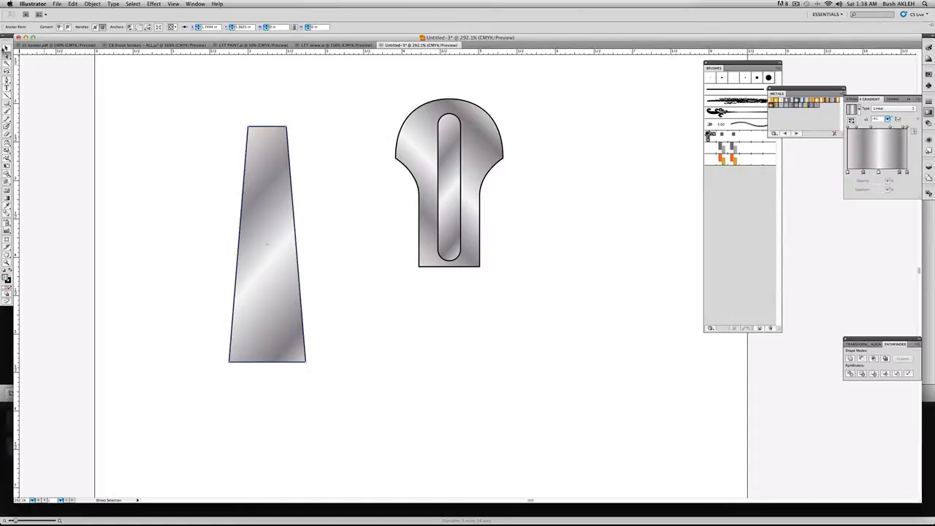
Add anchor points at the middle of the tapered shape's top and bottom edges and deselect the shape
drag(6, 81, 45, 90)
key(a)
click(267, 363)
key(a)
click(7, 57)
click(141, 119)
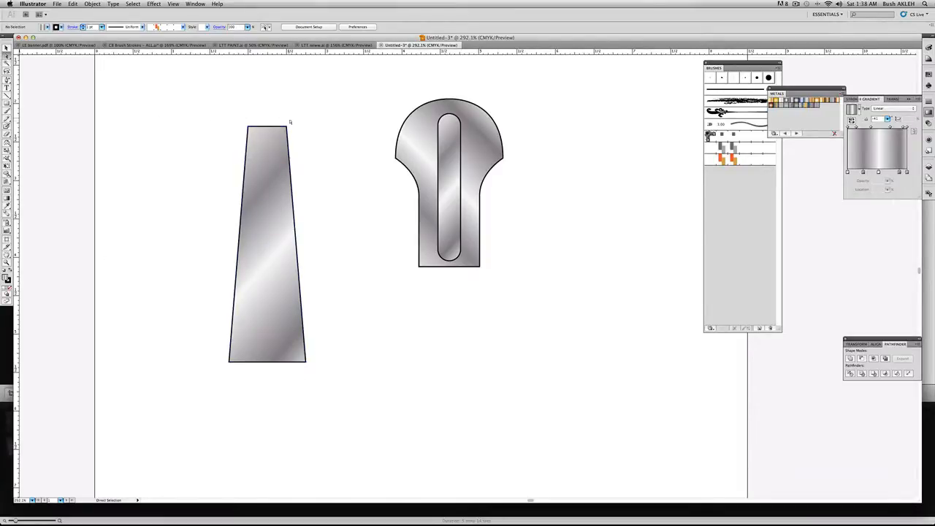
Raise the top middle anchor by about 0.2 in and lower the bottom middle anchor by about 0.3 in
click(270, 128)
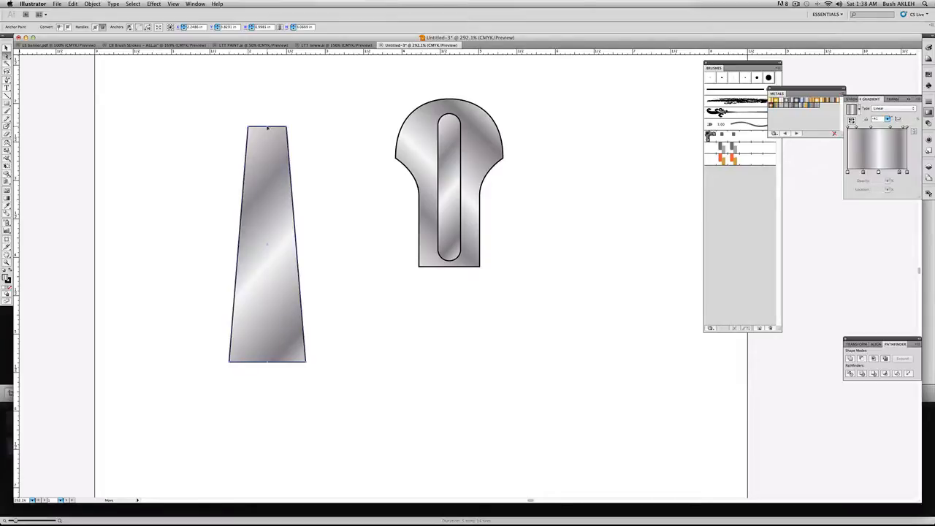
drag(267, 129, 268, 114)
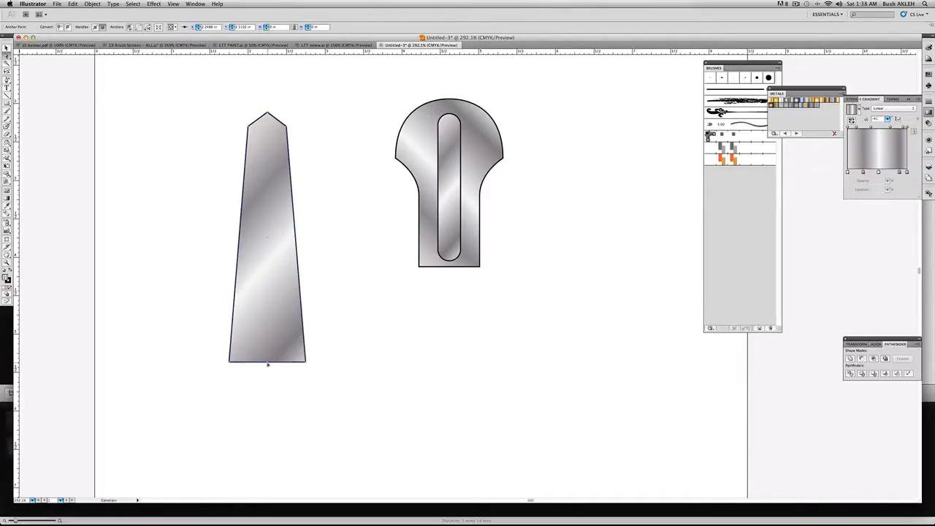
drag(268, 364, 268, 388)
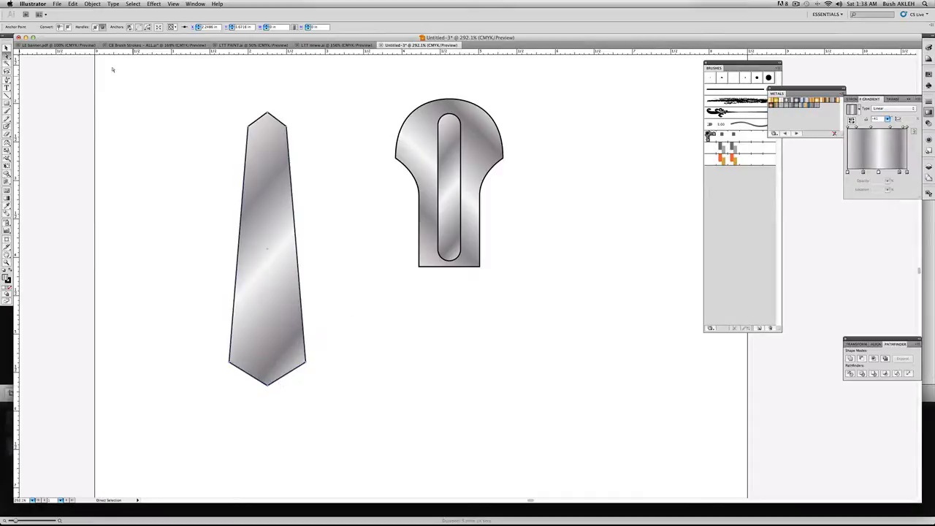
Convert the top and bottom middle anchors to smooth points with horizontal handles, rounding both ends, and deselect the shape
scroll(54, 91, right, 2)
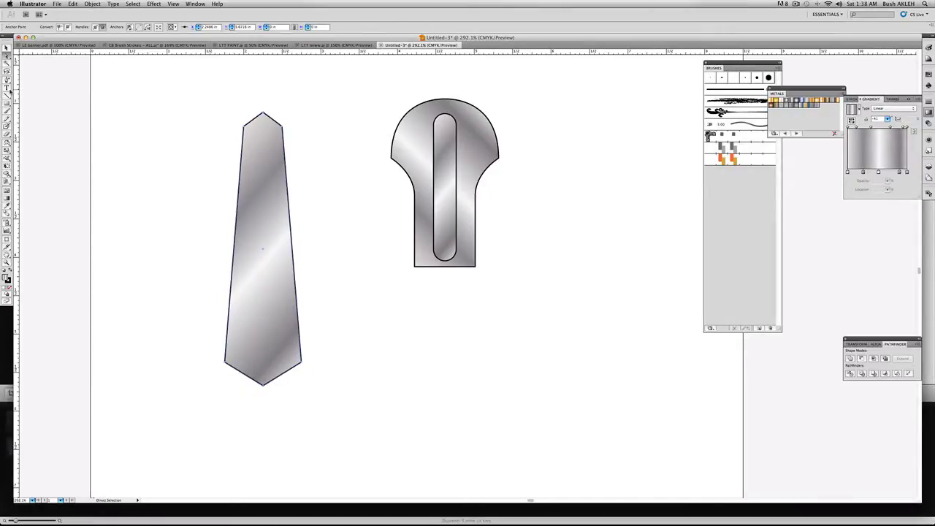
drag(6, 81, 40, 105)
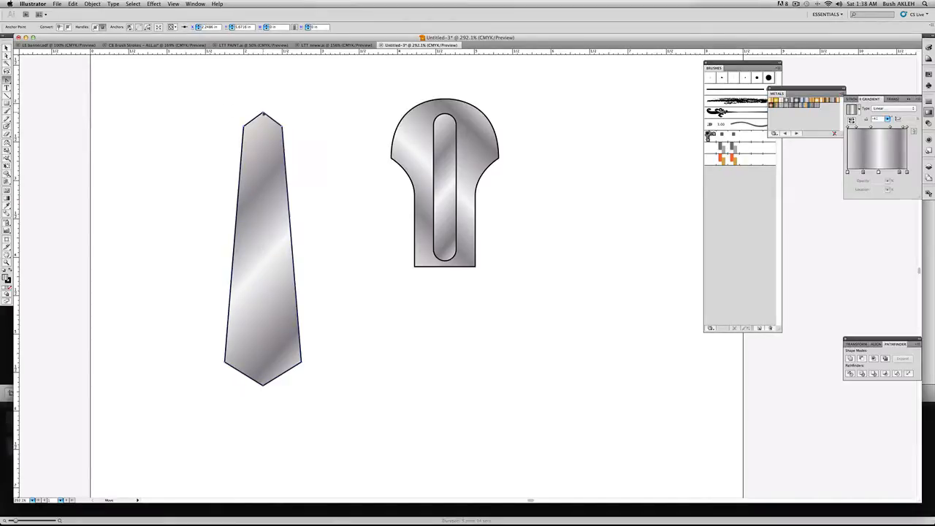
drag(263, 113, 281, 114)
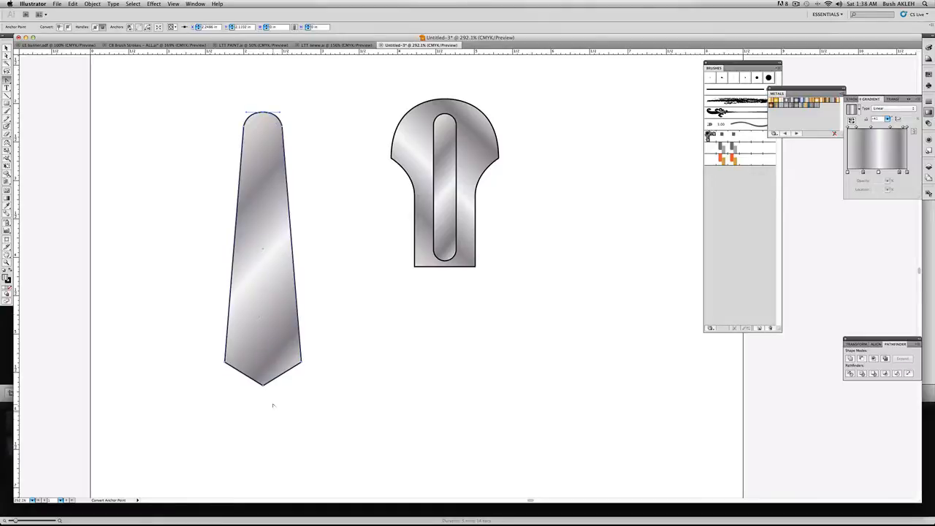
drag(263, 386, 227, 385)
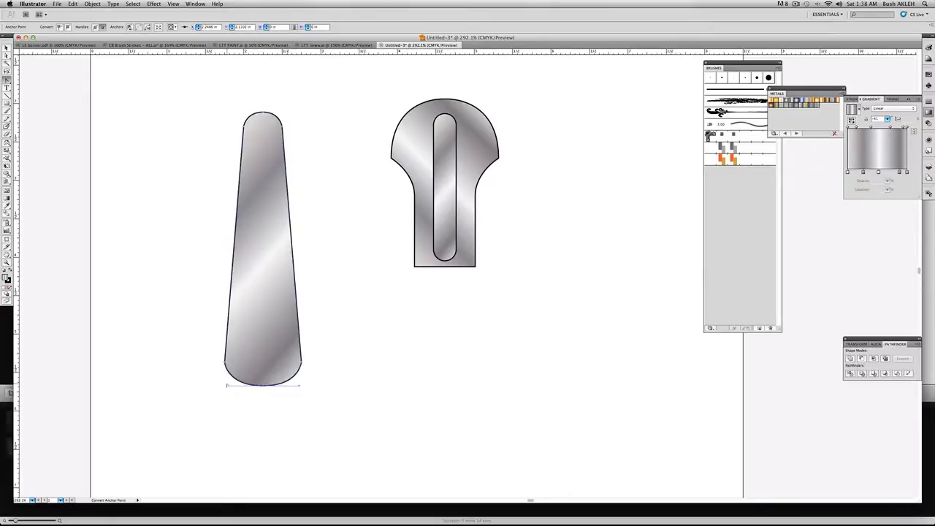
click(7, 48)
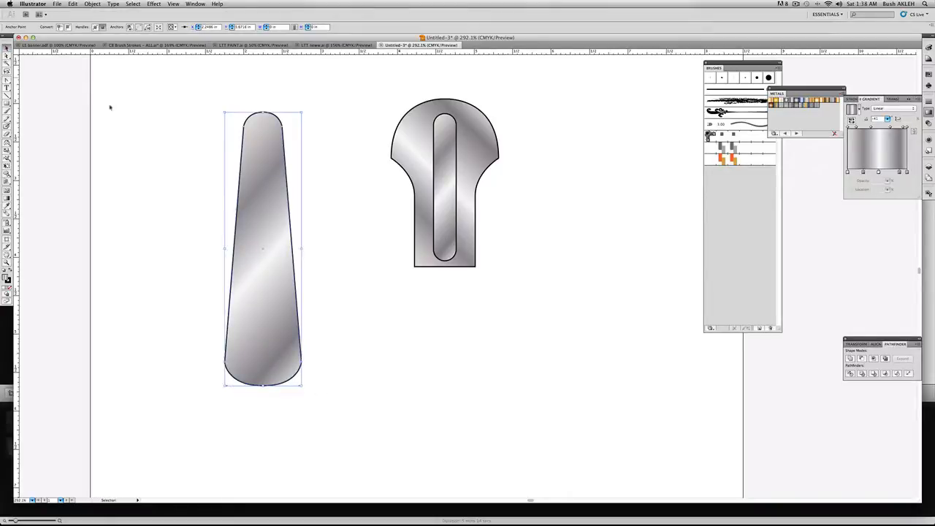
click(110, 107)
Draw a circle about 0.35 in across inside the narrow top end of the tapered shape
key(space)
drag(275, 225, 339, 214)
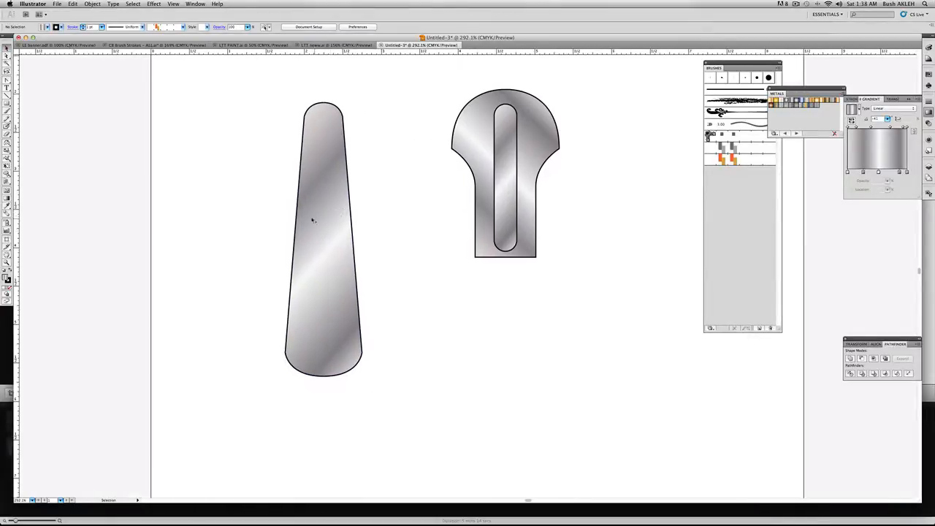
drag(7, 103, 38, 119)
drag(328, 136, 329, 137)
key(v)
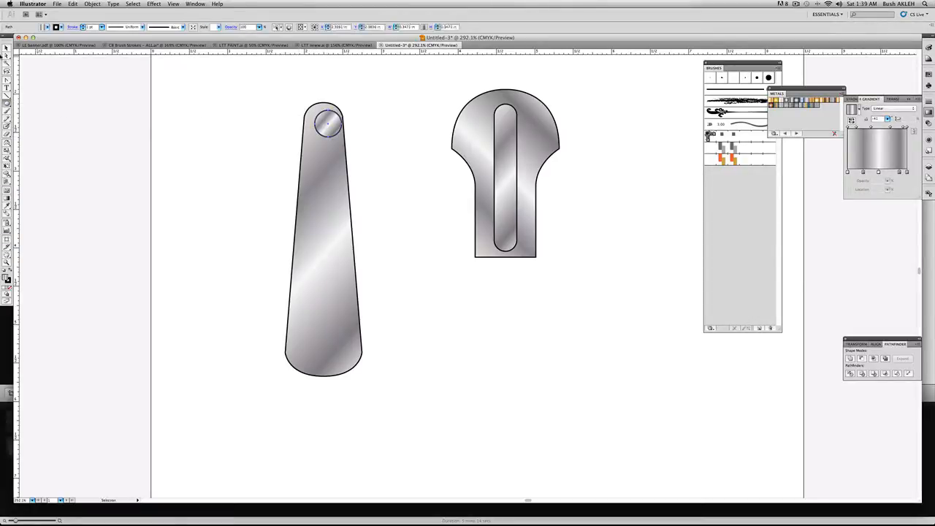
Center the circle horizontally on the tapered shape and cut it out as a hole with the Exclude operation
drag(286, 88, 369, 146)
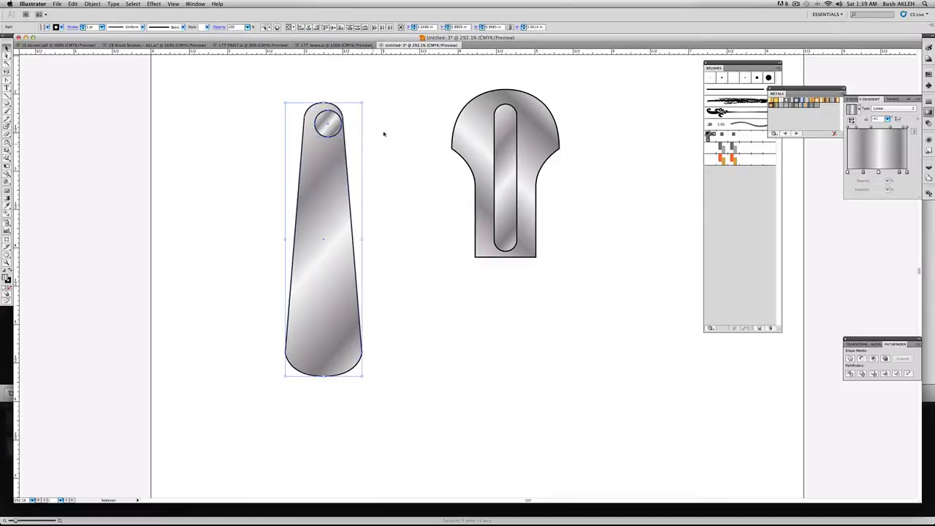
click(307, 28)
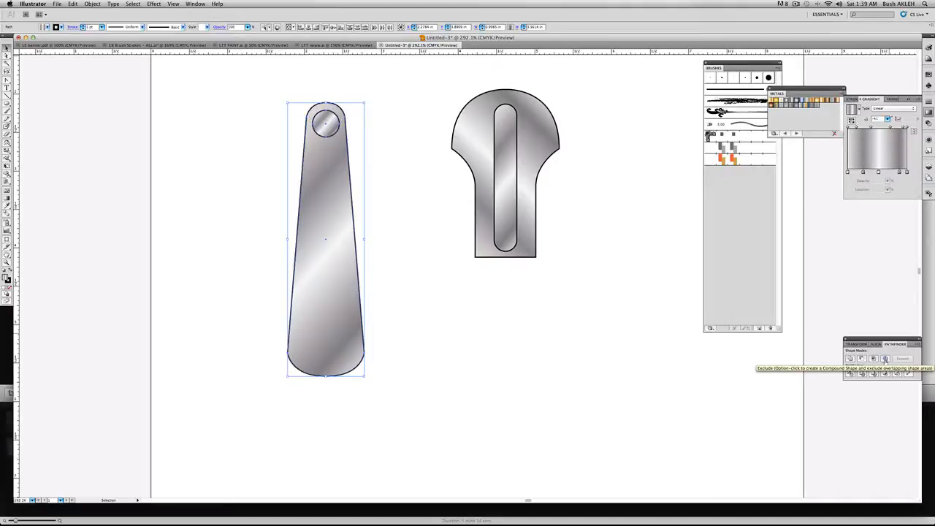
click(884, 359)
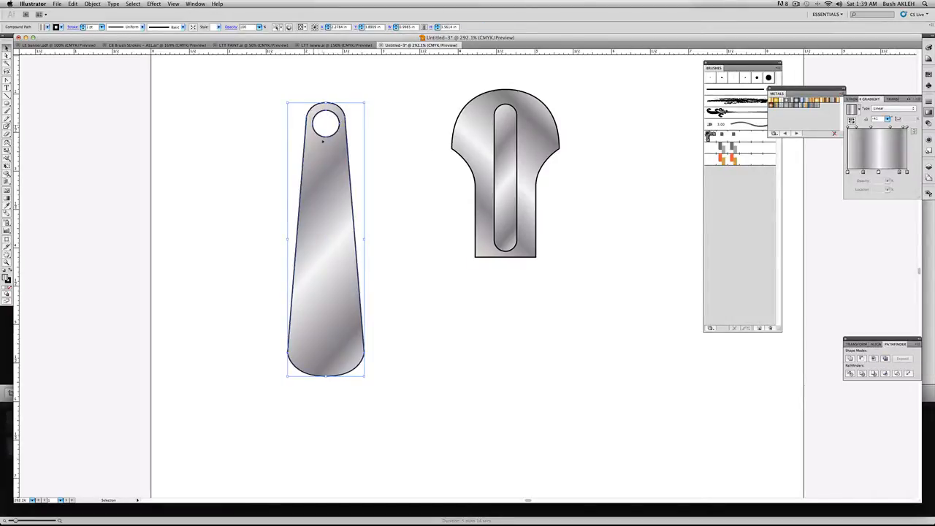
Move the tapered arm about 0.33 in right and draw an ellipse about 0.72 by 0.56 in inside its wide lower end
drag(323, 142, 350, 166)
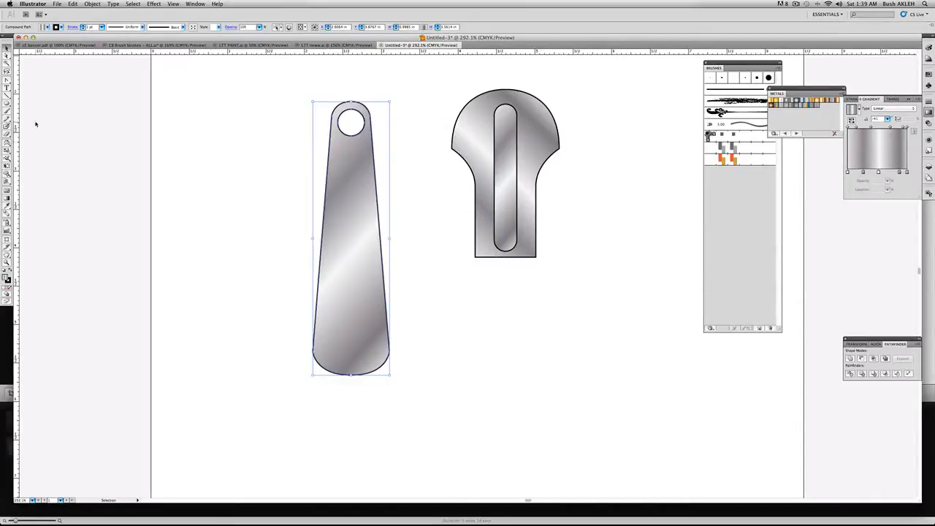
click(6, 104)
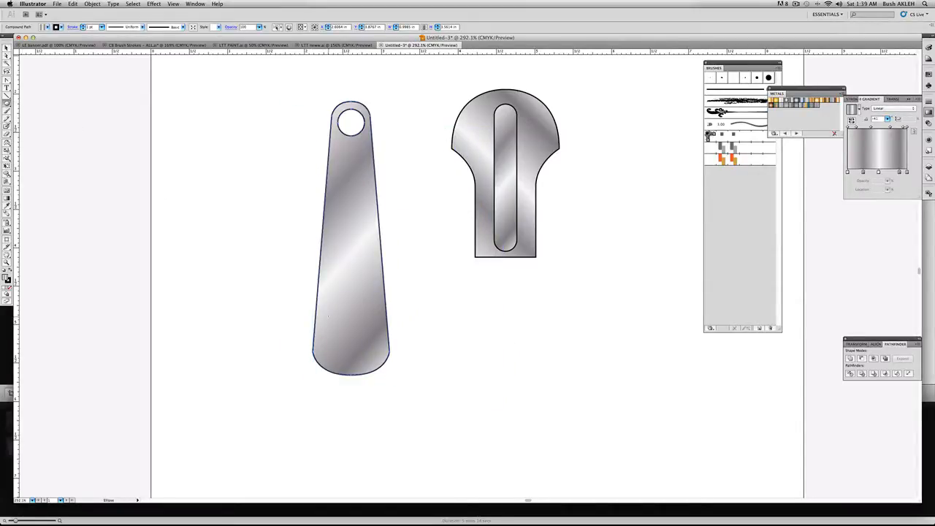
drag(329, 325, 366, 365)
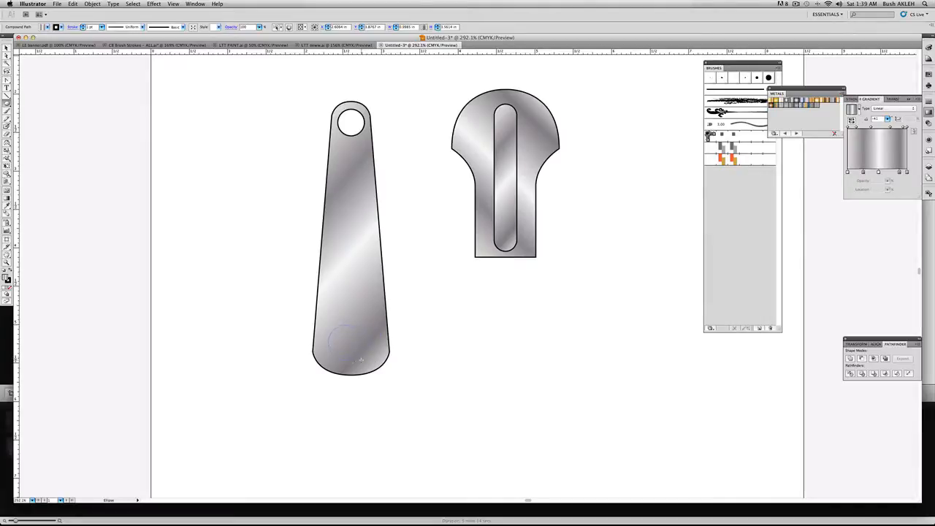
drag(335, 365, 381, 360)
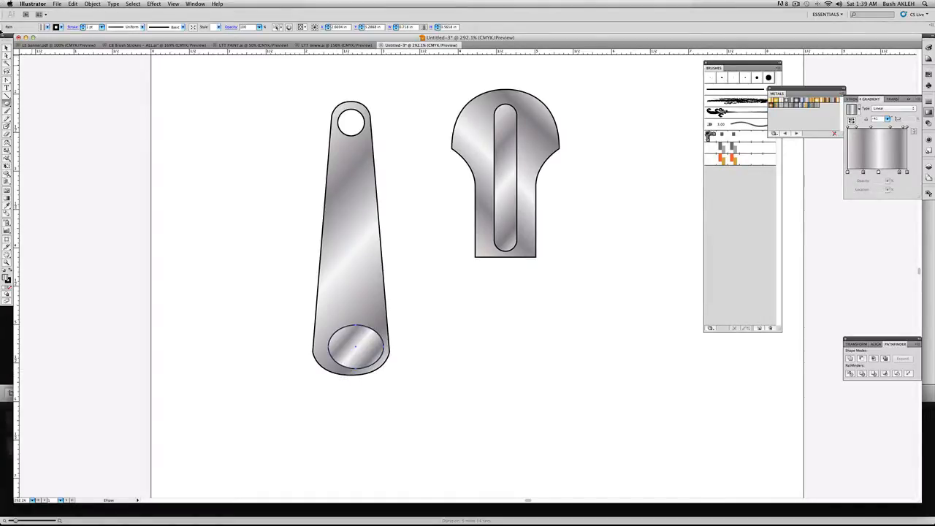
Center the ellipse horizontally on the arm, cut it out as a hole with the Exclude operation, and deselect
key(v)
drag(362, 344, 357, 345)
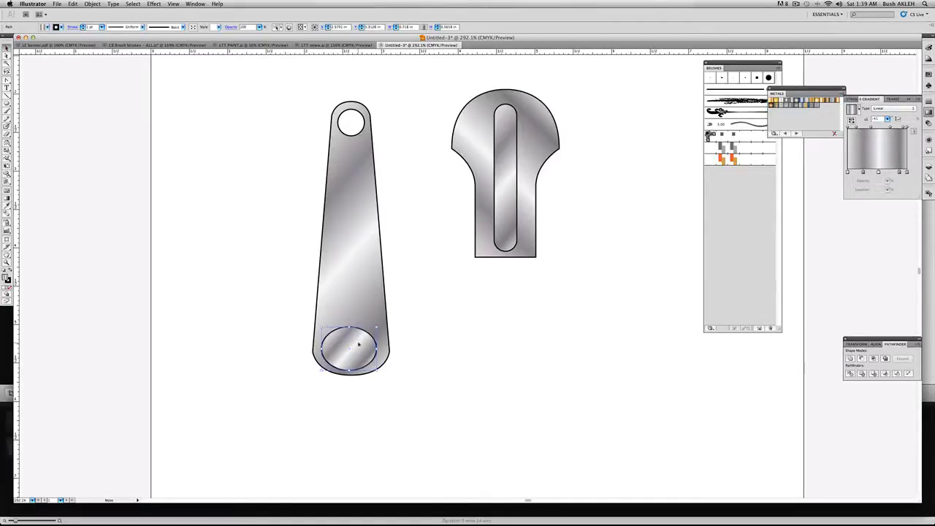
drag(274, 279, 344, 346)
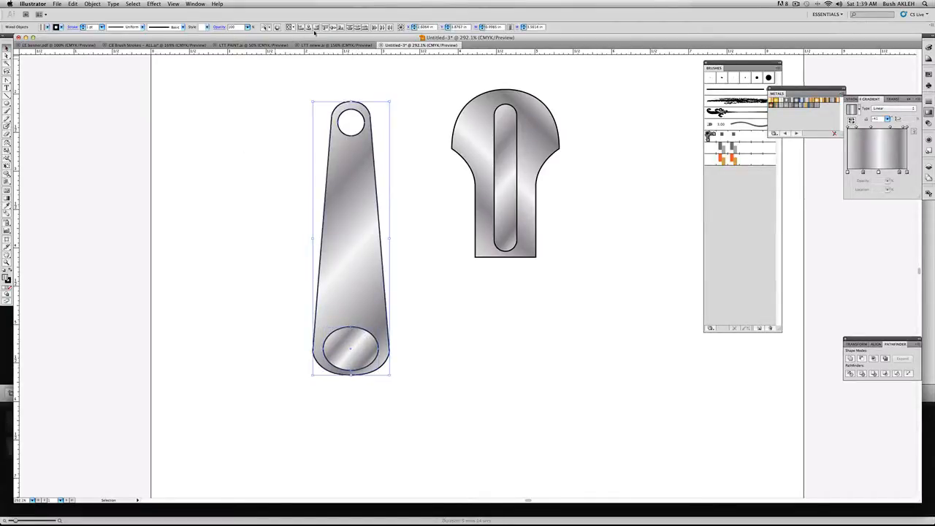
click(309, 29)
click(885, 358)
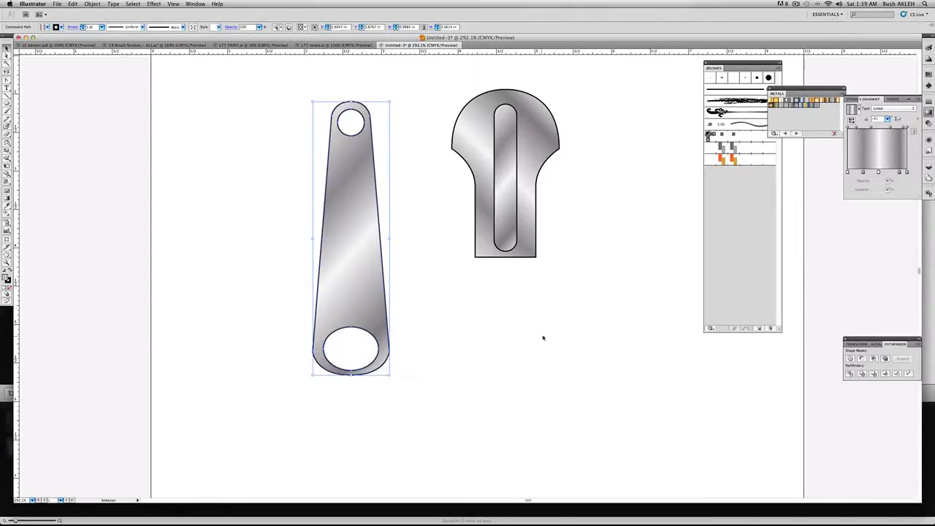
click(86, 90)
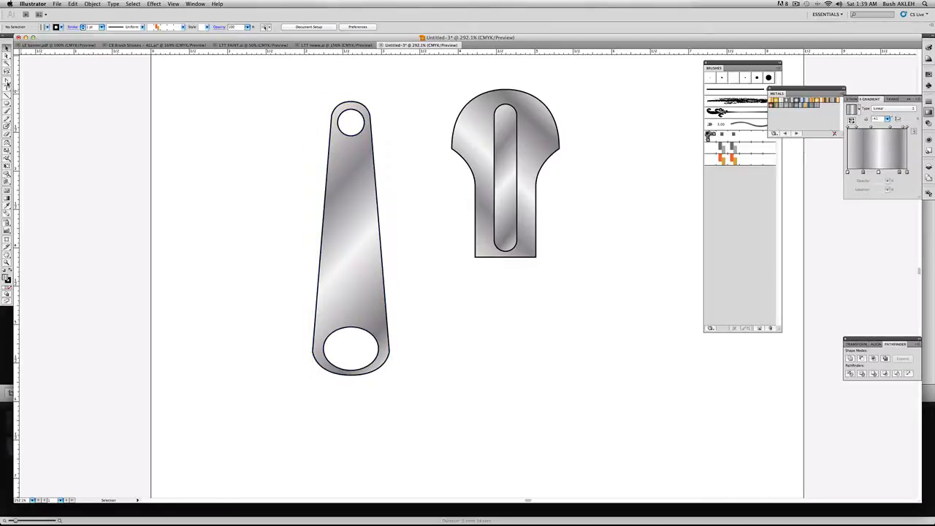
Draw a straight horizontal line about 0.59 in long across the arm just above the elliptical hole with the Pen tool
drag(7, 81, 27, 82)
click(29, 81)
click(332, 299)
click(377, 299)
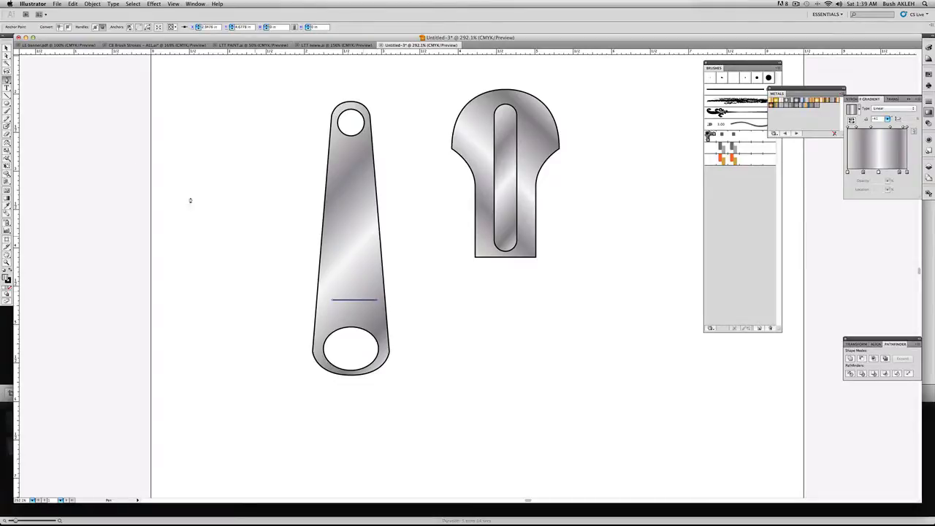
scroll(176, 182, down, 2)
key(v)
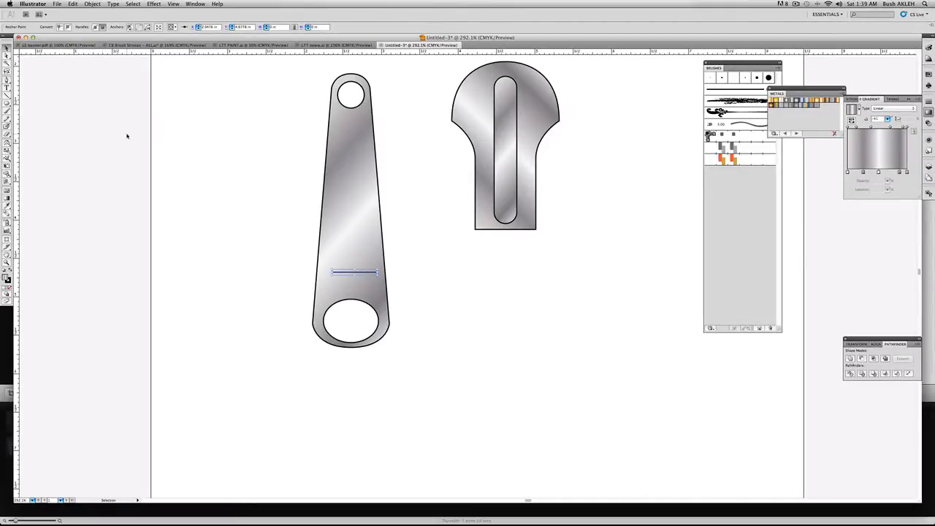
click(286, 192)
Duplicate the line upward four times to form a stack of five lines about 0.4 in tall
click(352, 273)
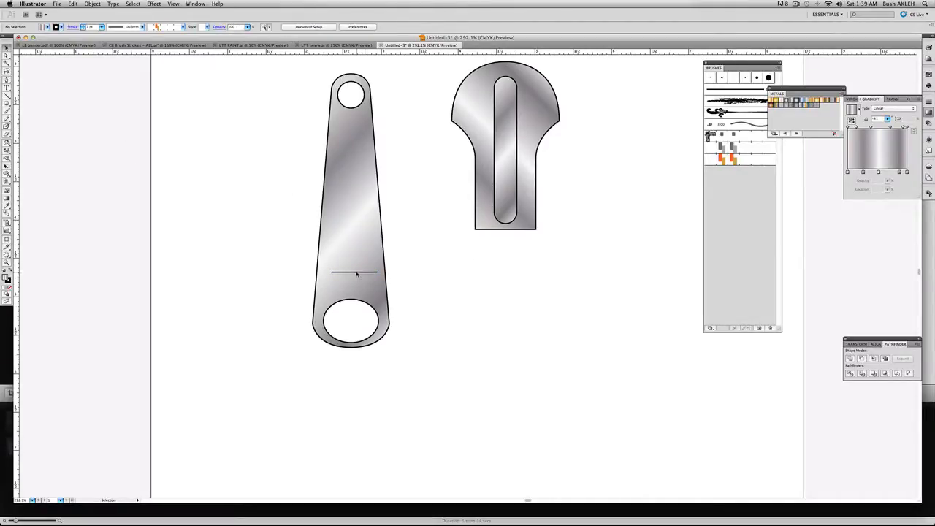
drag(352, 273, 353, 241)
key(super+shift+a)
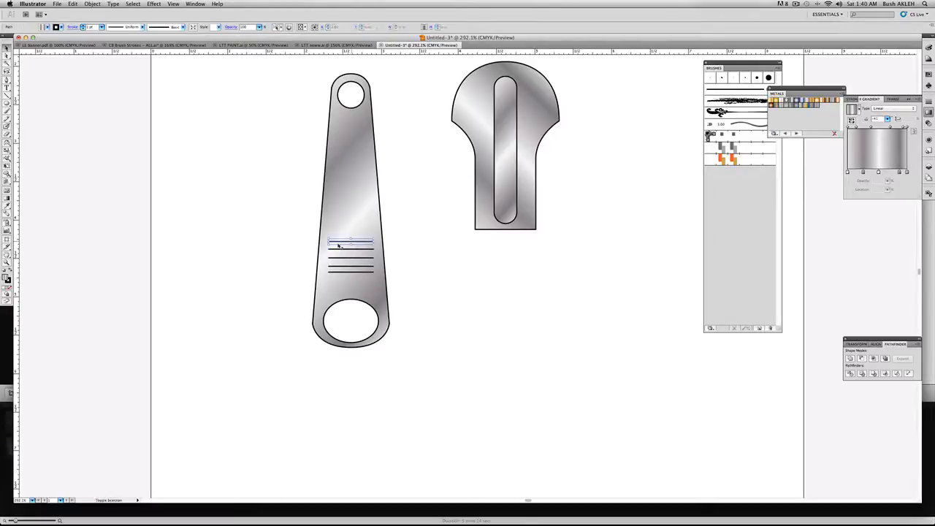
Center the five lines on the arm and distribute their vertical spacing evenly
drag(286, 240, 335, 280)
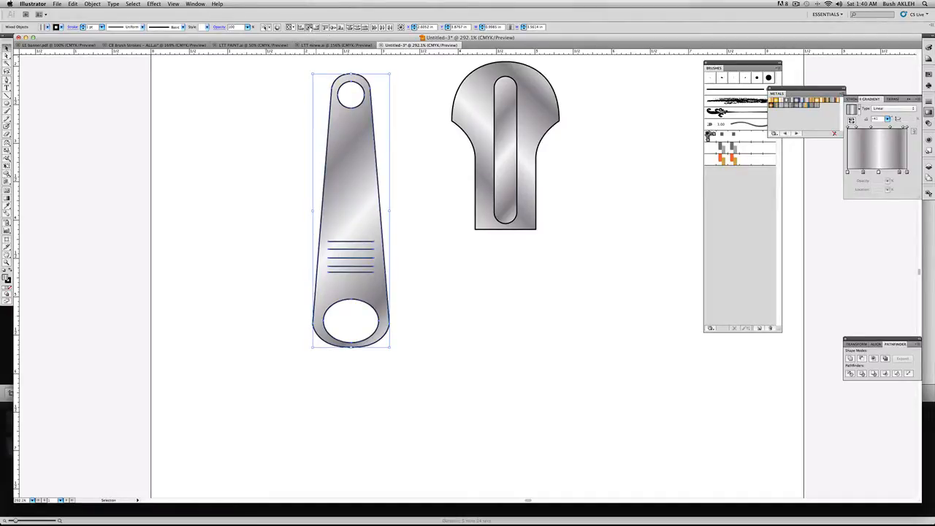
shift+click(369, 176)
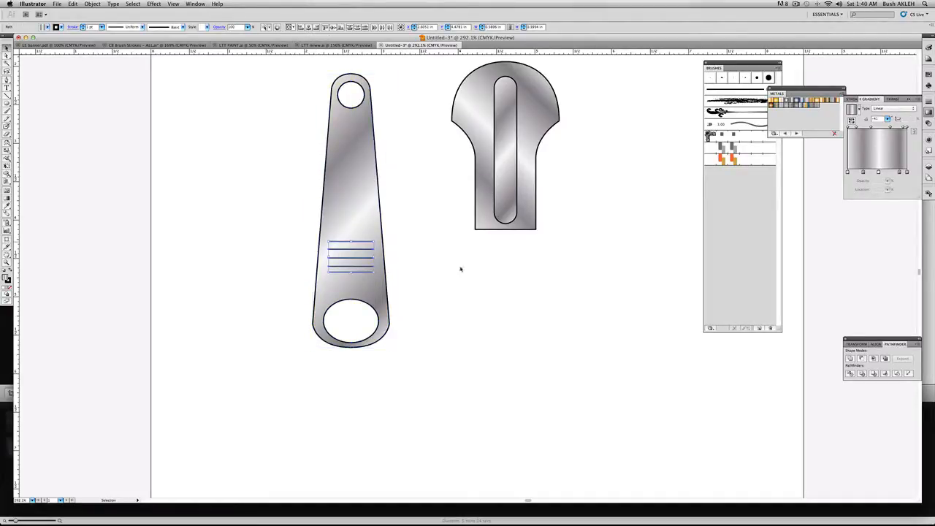
click(875, 344)
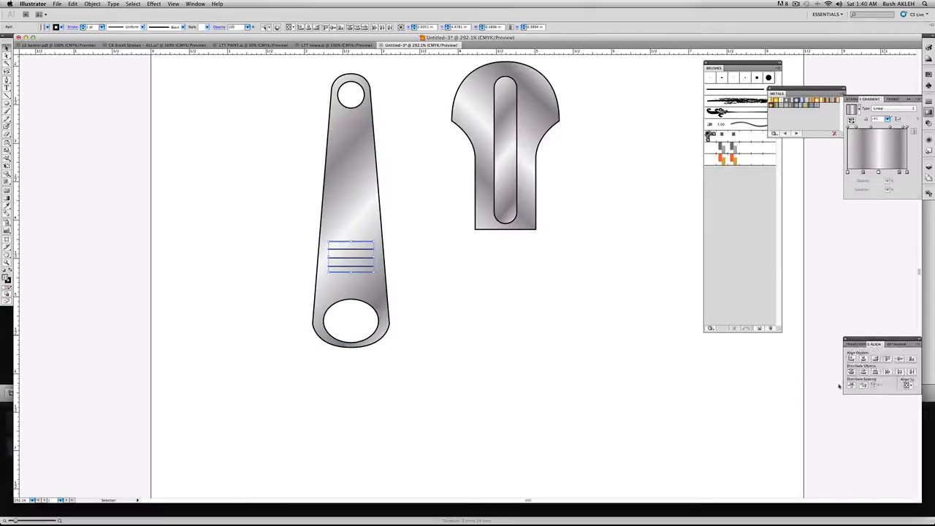
click(850, 384)
Group the arm with its lines and place it, enlarged to about 3.76 in tall, over the base of the mushroom-shaped piece
click(296, 209)
drag(285, 86, 405, 363)
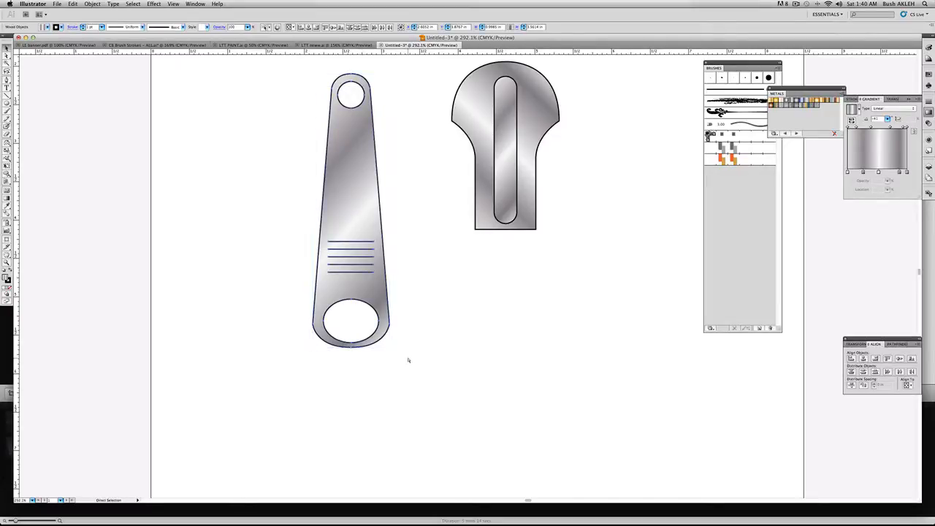
key(super+g)
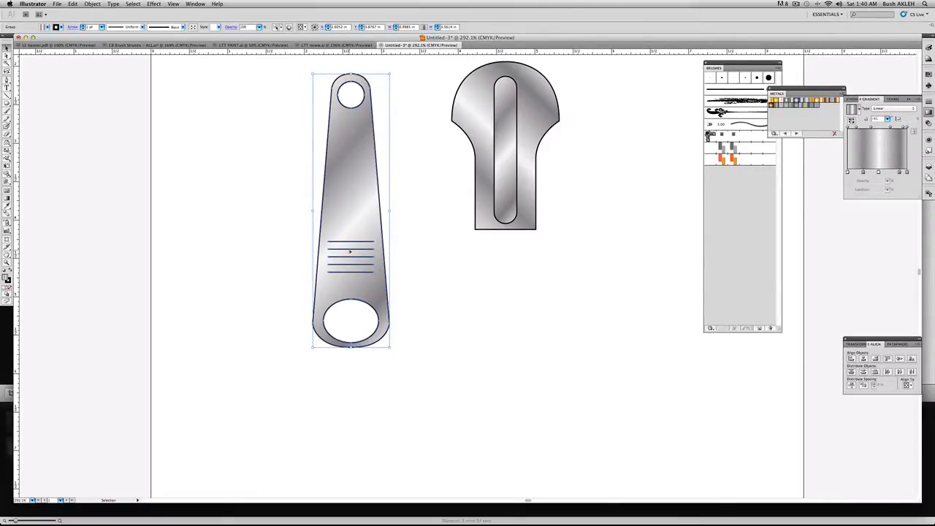
drag(349, 252, 492, 377)
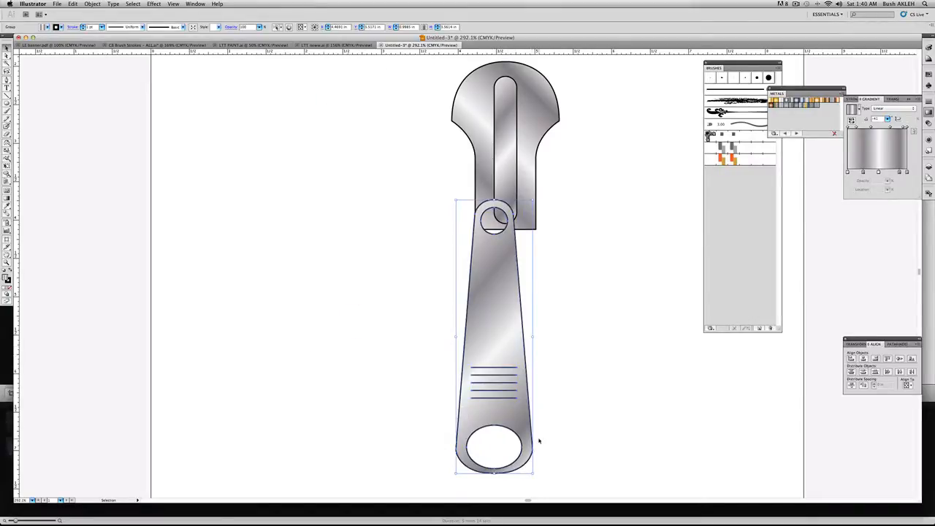
drag(537, 475, 557, 488)
Narrow the rounded central slot shape to about 0.23 in and center it horizontally on the mushroom-shaped piece
click(512, 146)
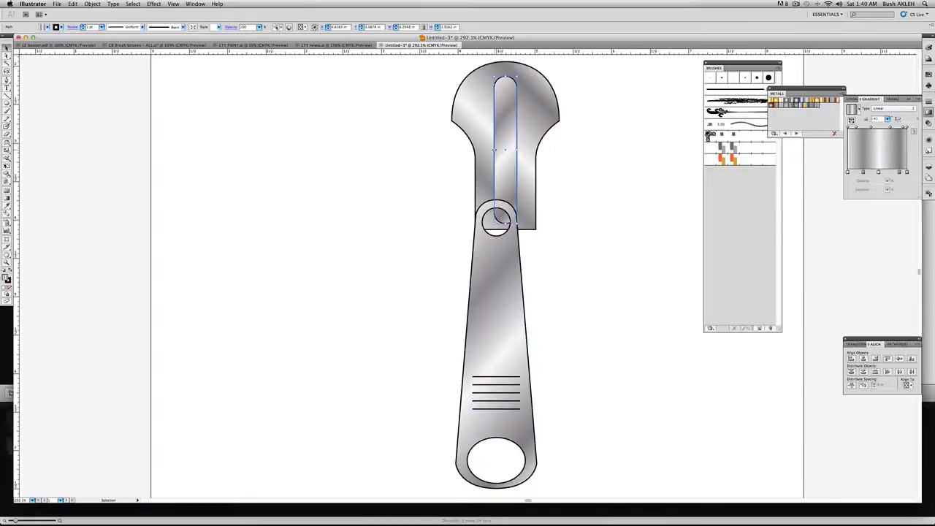
drag(495, 149, 503, 162)
drag(423, 140, 553, 166)
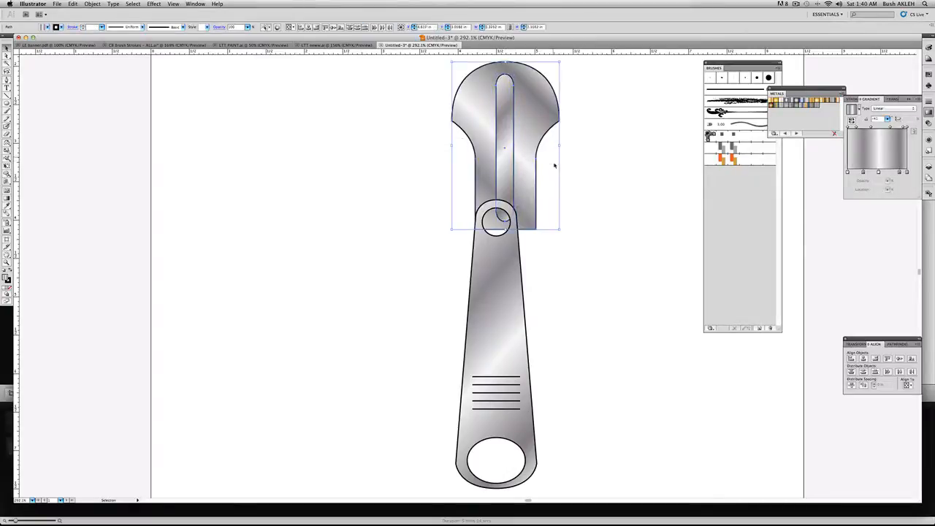
click(308, 28)
click(434, 251)
Line up the arm centrally beneath the slot shape and bring the slot shape to the front, over the arm's upper hole
drag(509, 287, 520, 287)
drag(509, 250, 504, 251)
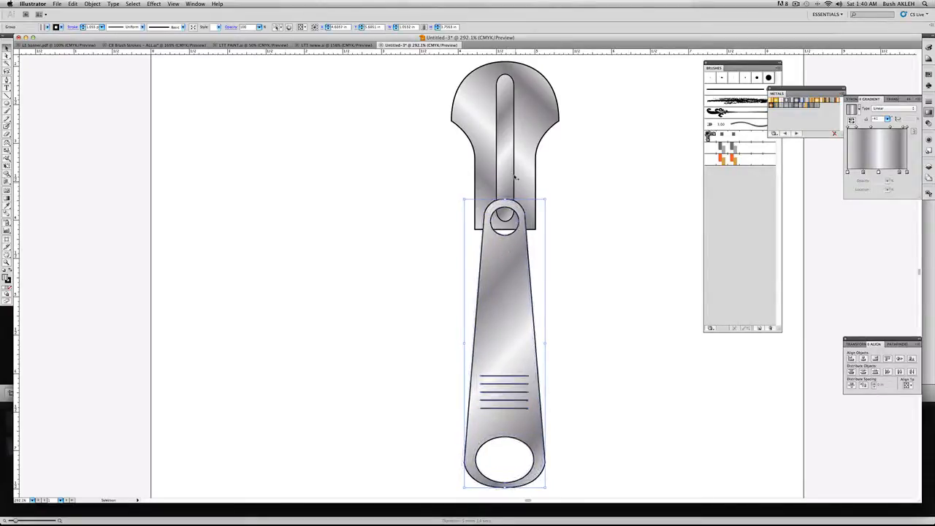
click(504, 172)
right_click(504, 173)
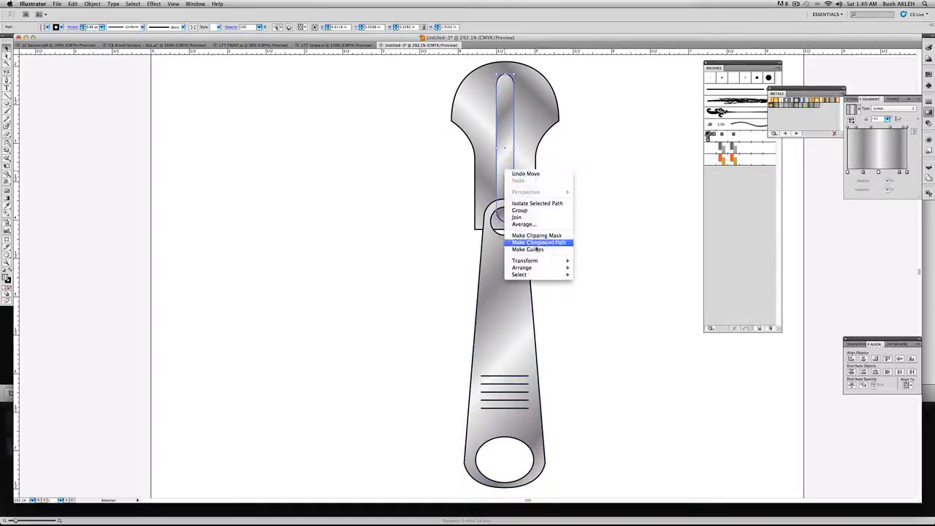
mouse_move(541, 269)
click(598, 268)
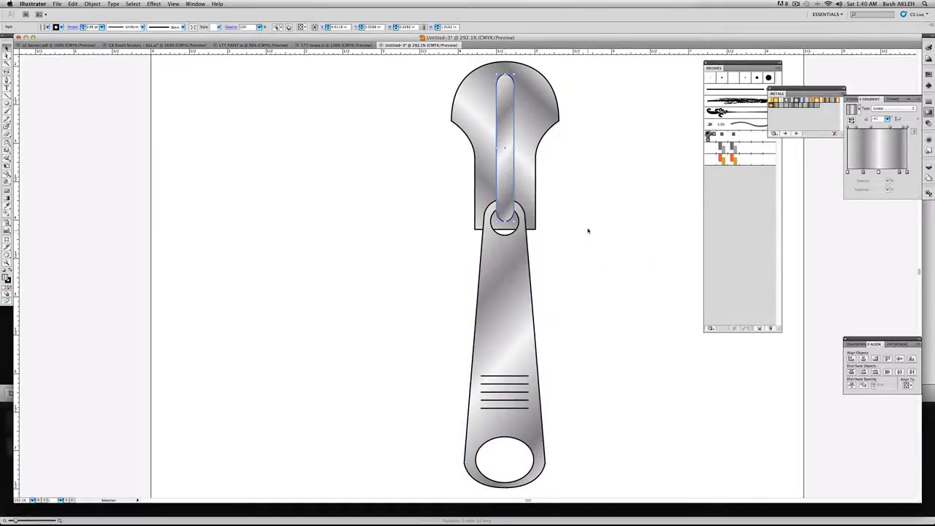
click(589, 230)
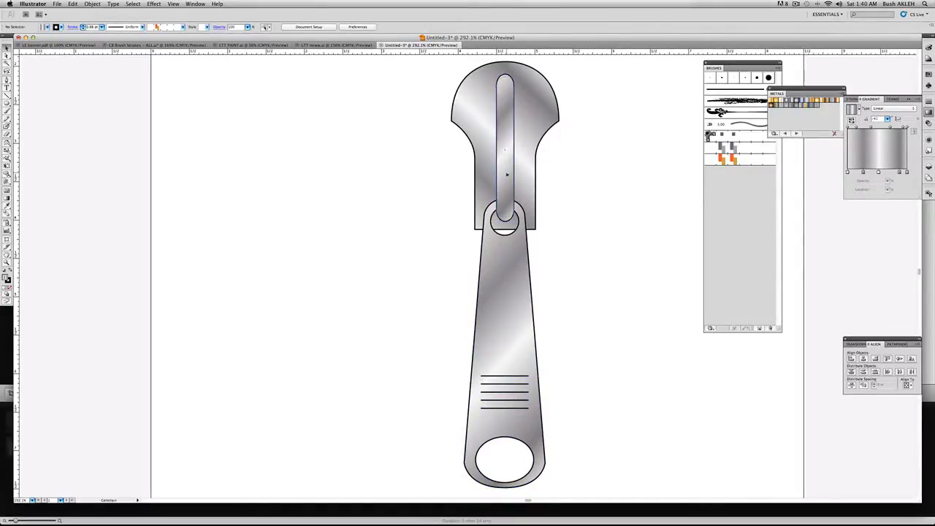
Shift the slot shape slightly down and extend its top end upward within the mushroom-shaped piece
click(497, 76)
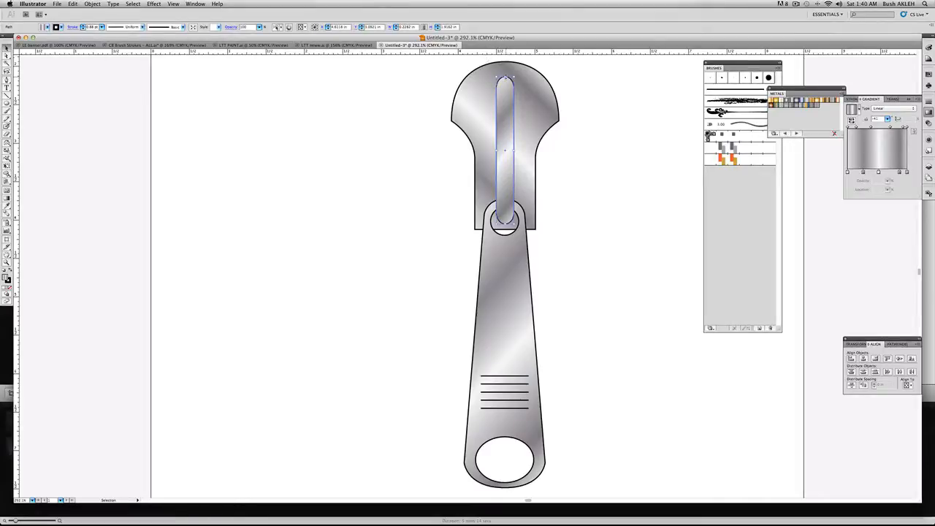
click(609, 97)
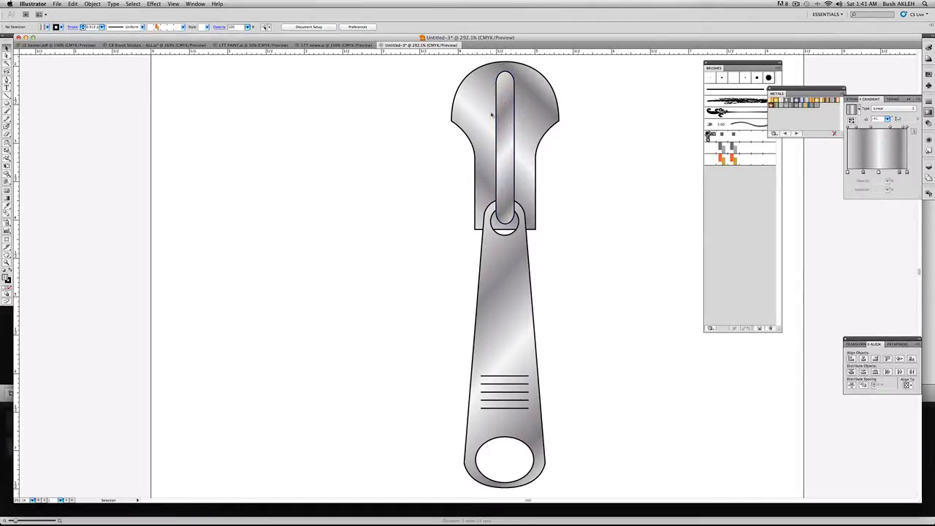
drag(428, 84, 560, 188)
click(595, 243)
Scale the whole zipper pull down to a small size near the page's upper left and place a copy to its right
click(6, 262)
alt+click(400, 248)
alt+click(402, 248)
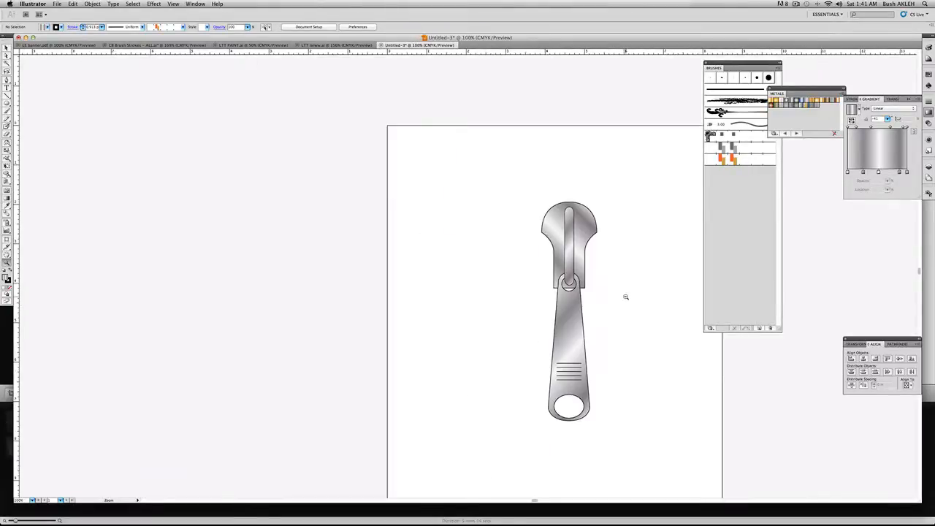
alt+click(625, 296)
key(v)
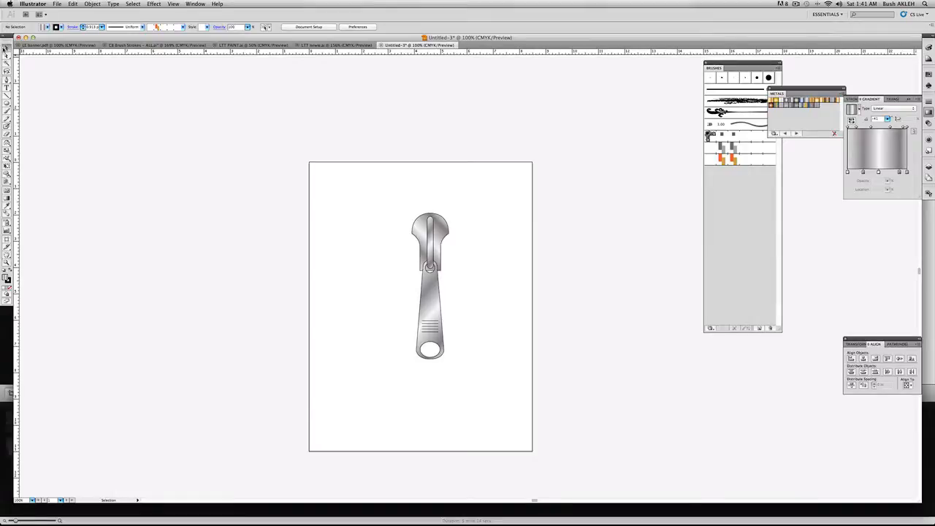
drag(376, 195, 423, 251)
click(453, 272)
Try to tilt the arm of the right-hand copy clockwise and move it onto the slider, and undo the change
click(428, 261)
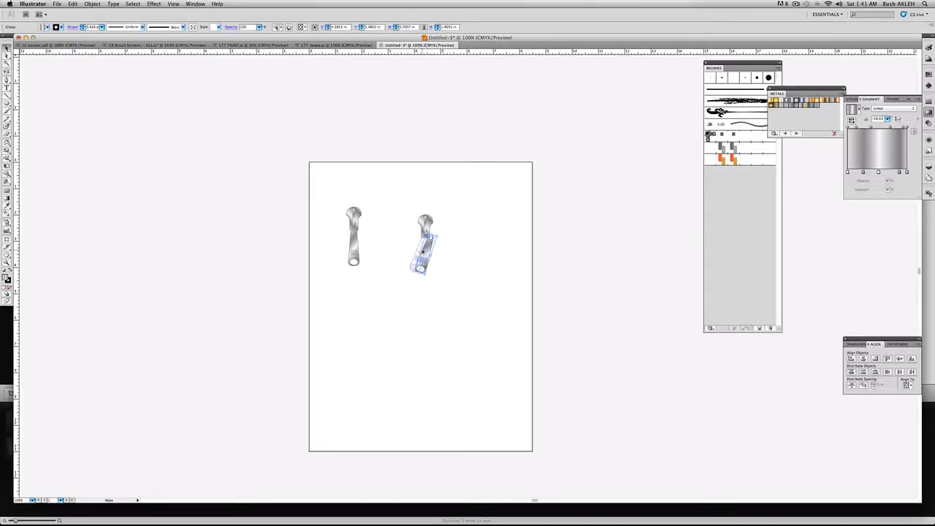
click(437, 262)
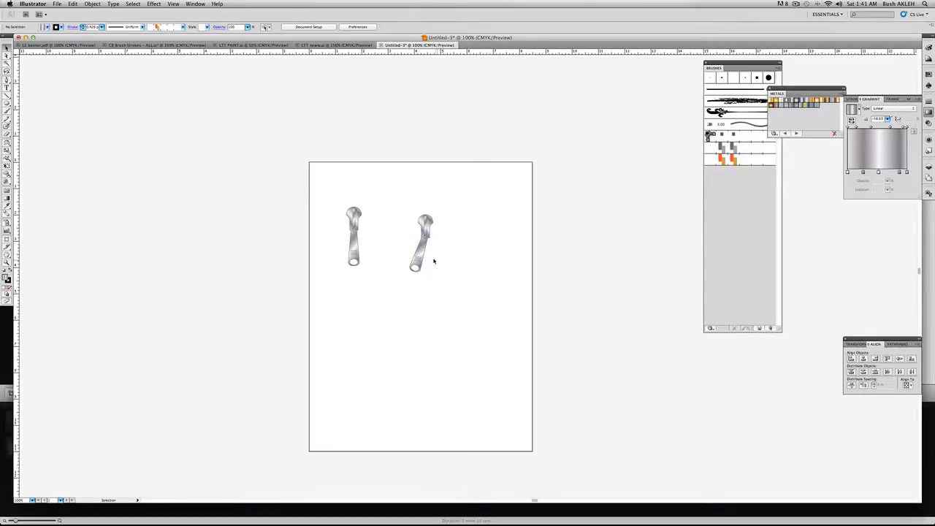
key(super+z)
key(super+z)
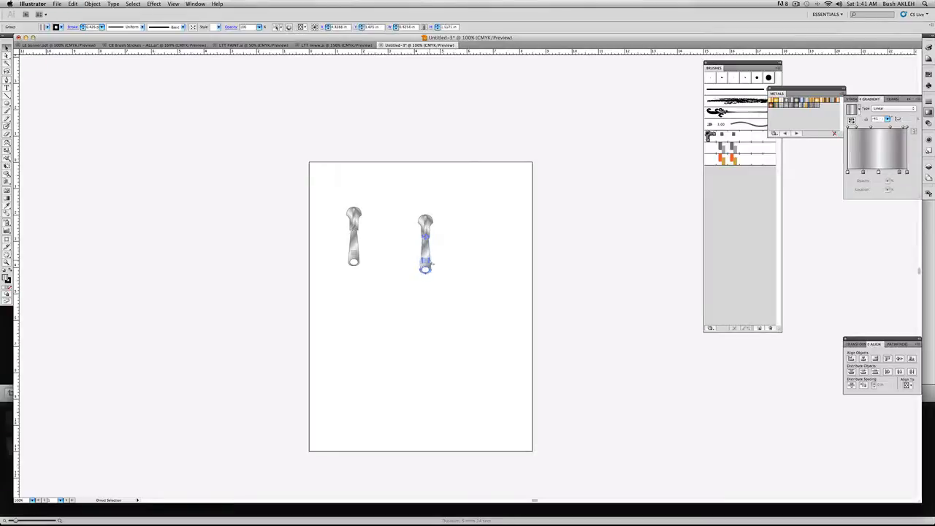
click(459, 263)
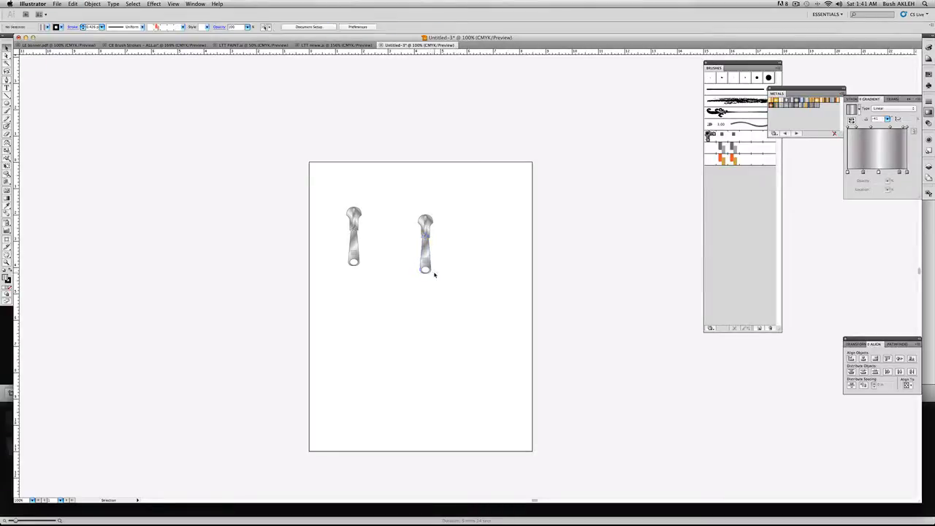
Rotate the arm of the right-hand copy slightly clockwise and reposition it so it still hangs from the slider
click(434, 274)
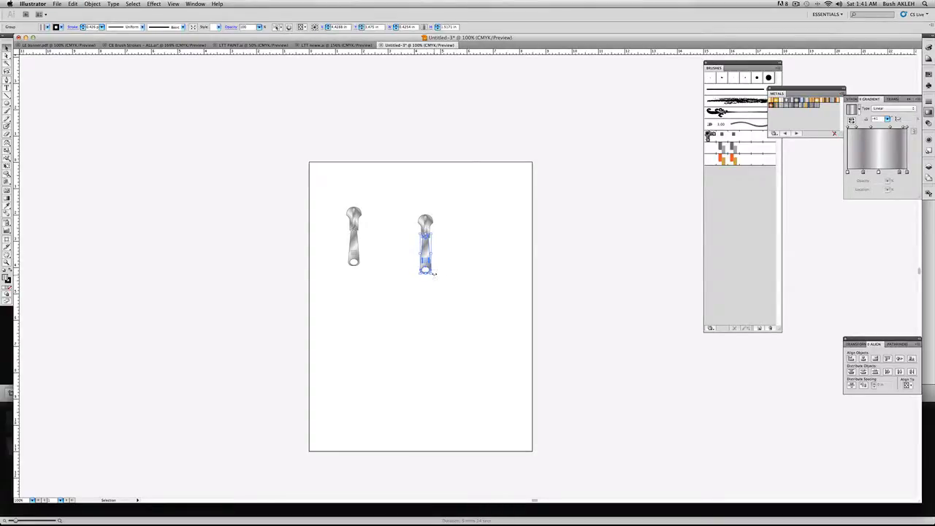
drag(434, 273, 427, 275)
click(451, 260)
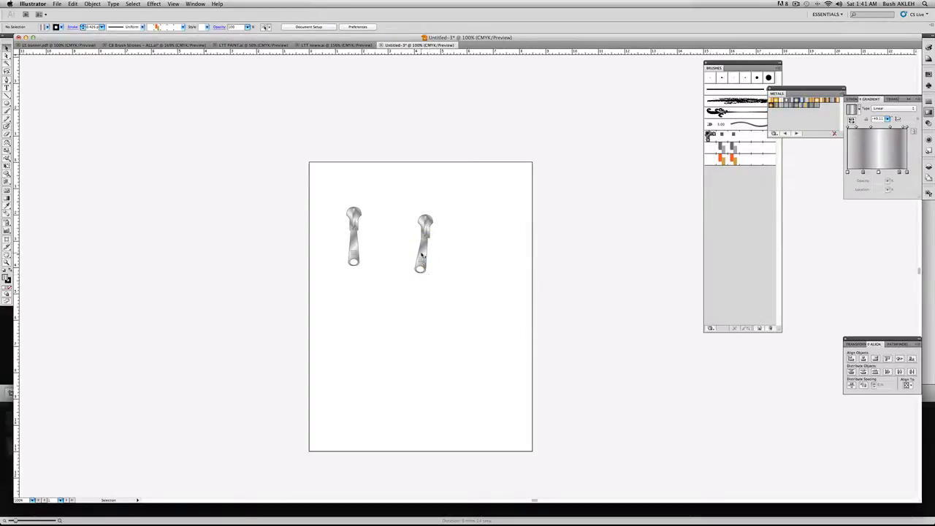
drag(422, 254, 424, 257)
click(459, 257)
click(6, 265)
drag(309, 203, 467, 290)
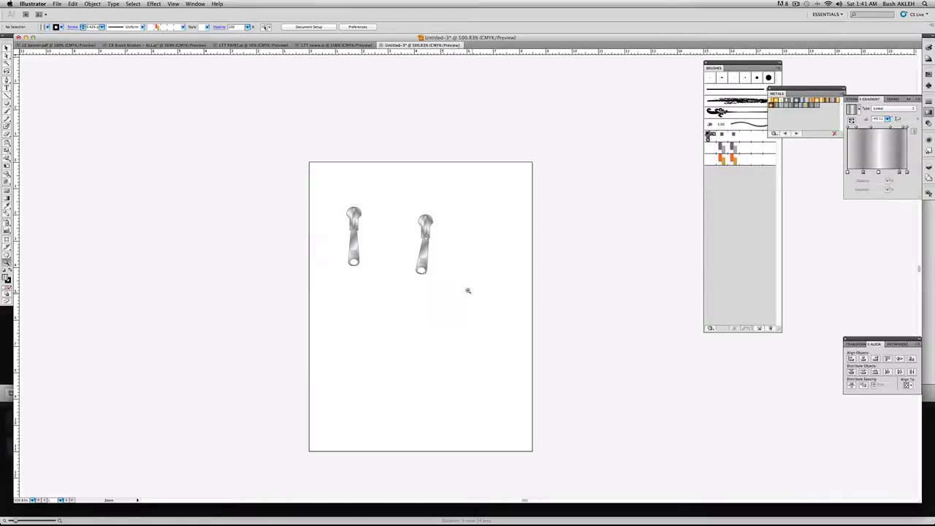
Nudge the right-hand copy's tilted arm slightly up and left so its ring sits better on the slider
drag(576, 257, 502, 250)
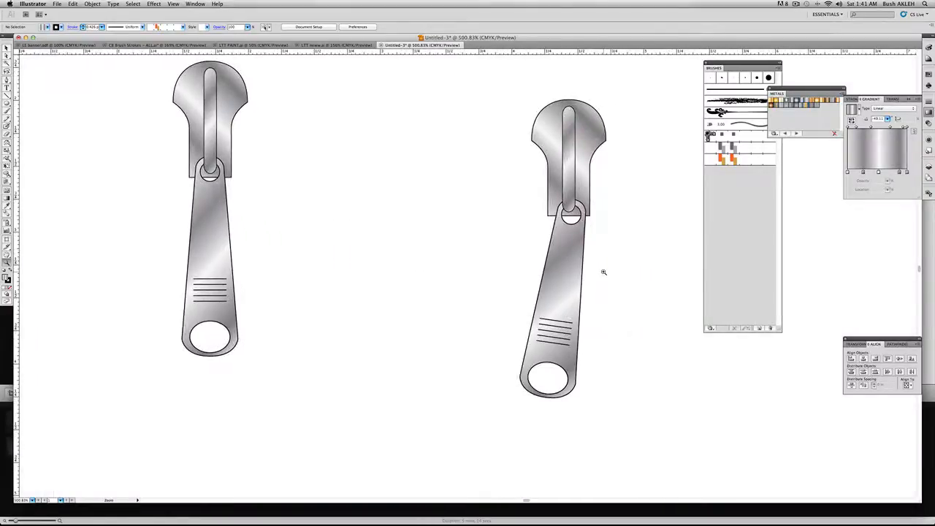
key(v)
click(573, 272)
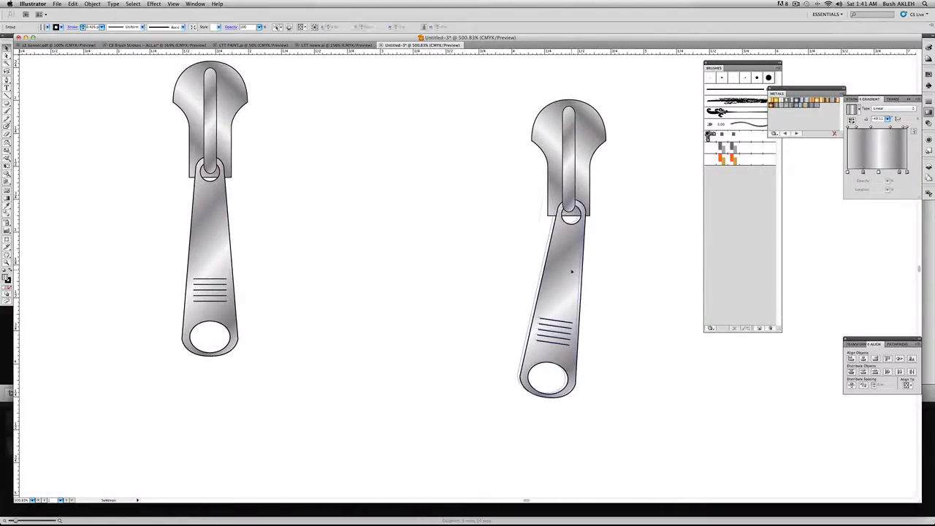
drag(572, 272, 570, 269)
click(487, 175)
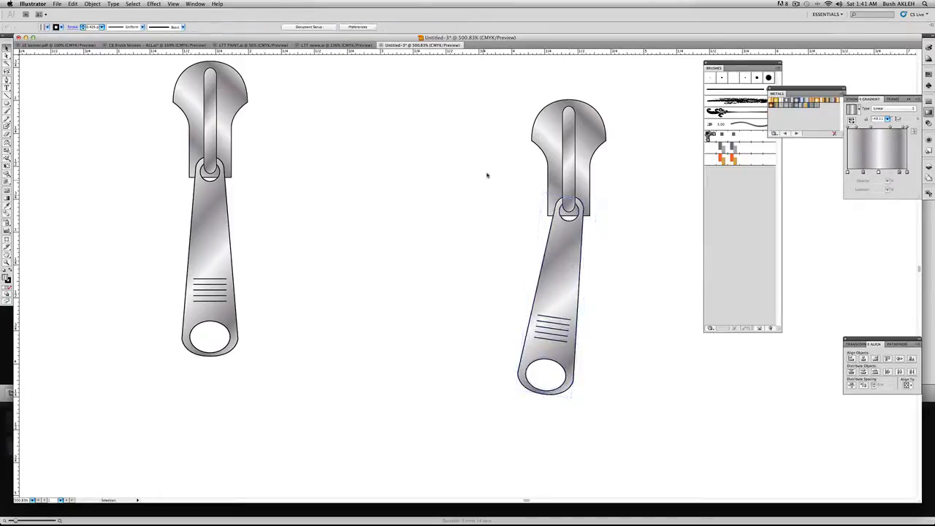
Group the parts of each zipper pull and move the two pulls closer together, shifting the tilted one well to the left
drag(478, 114, 576, 313)
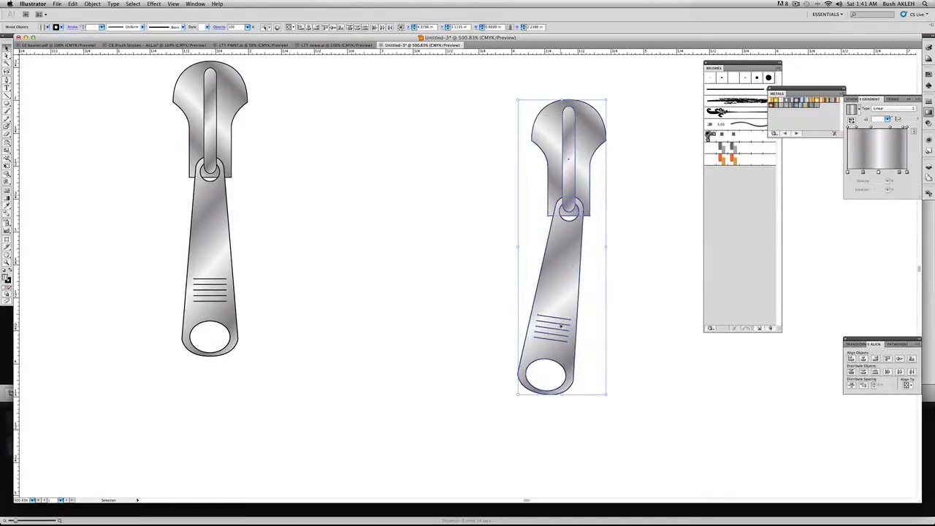
drag(155, 110, 250, 228)
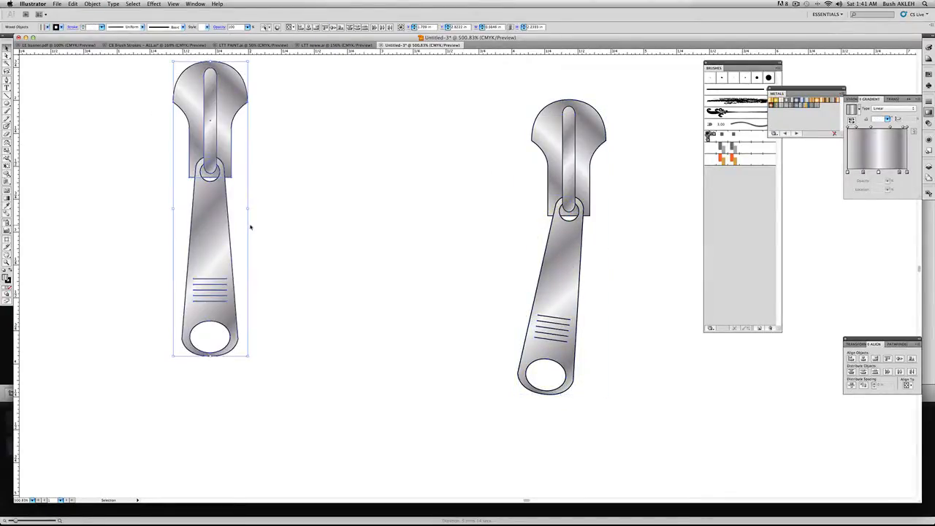
click(351, 228)
drag(546, 177, 458, 179)
drag(218, 182, 224, 185)
click(339, 204)
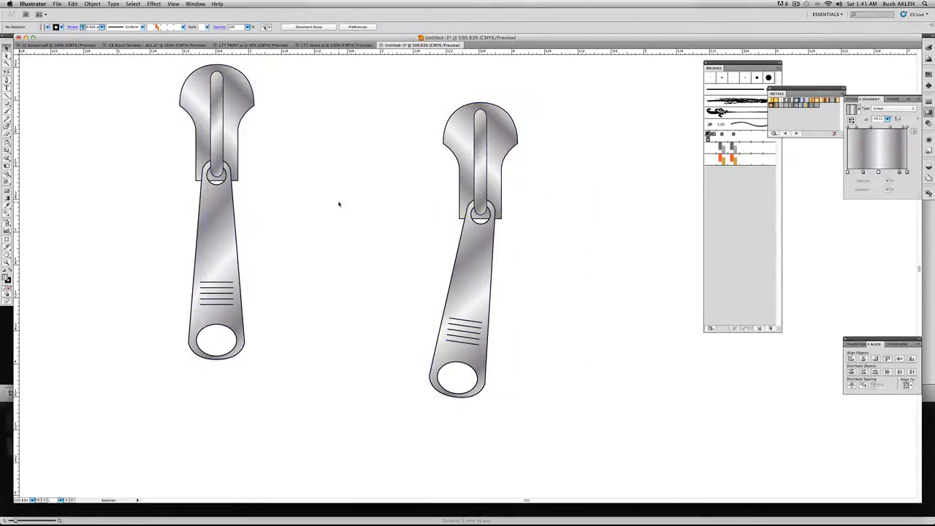